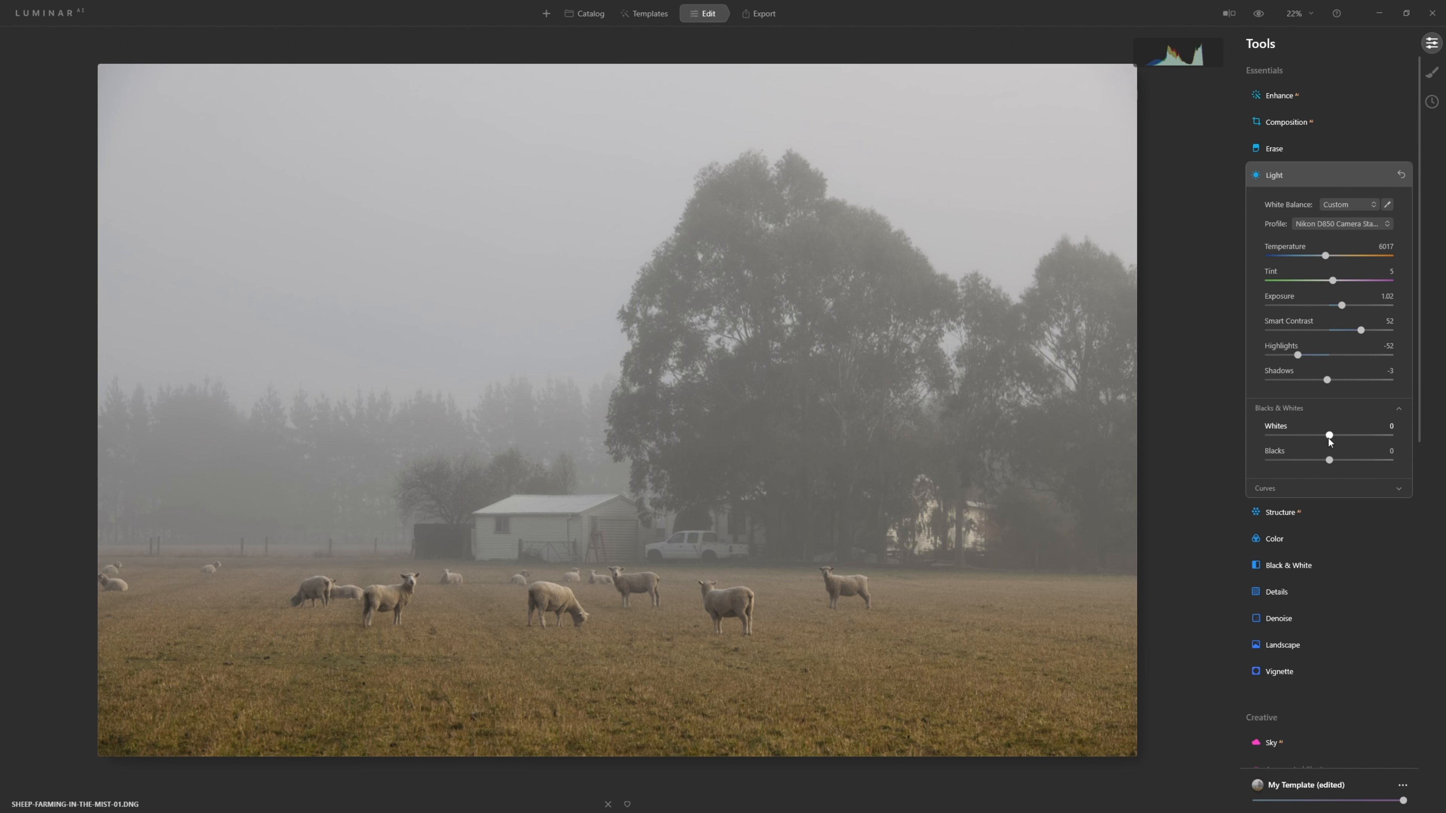
# Set Whites to 57 and Blacks to -52 in the Light tool.
pyautogui.moveTo(1329, 439); pyautogui.dragTo(1360, 436)
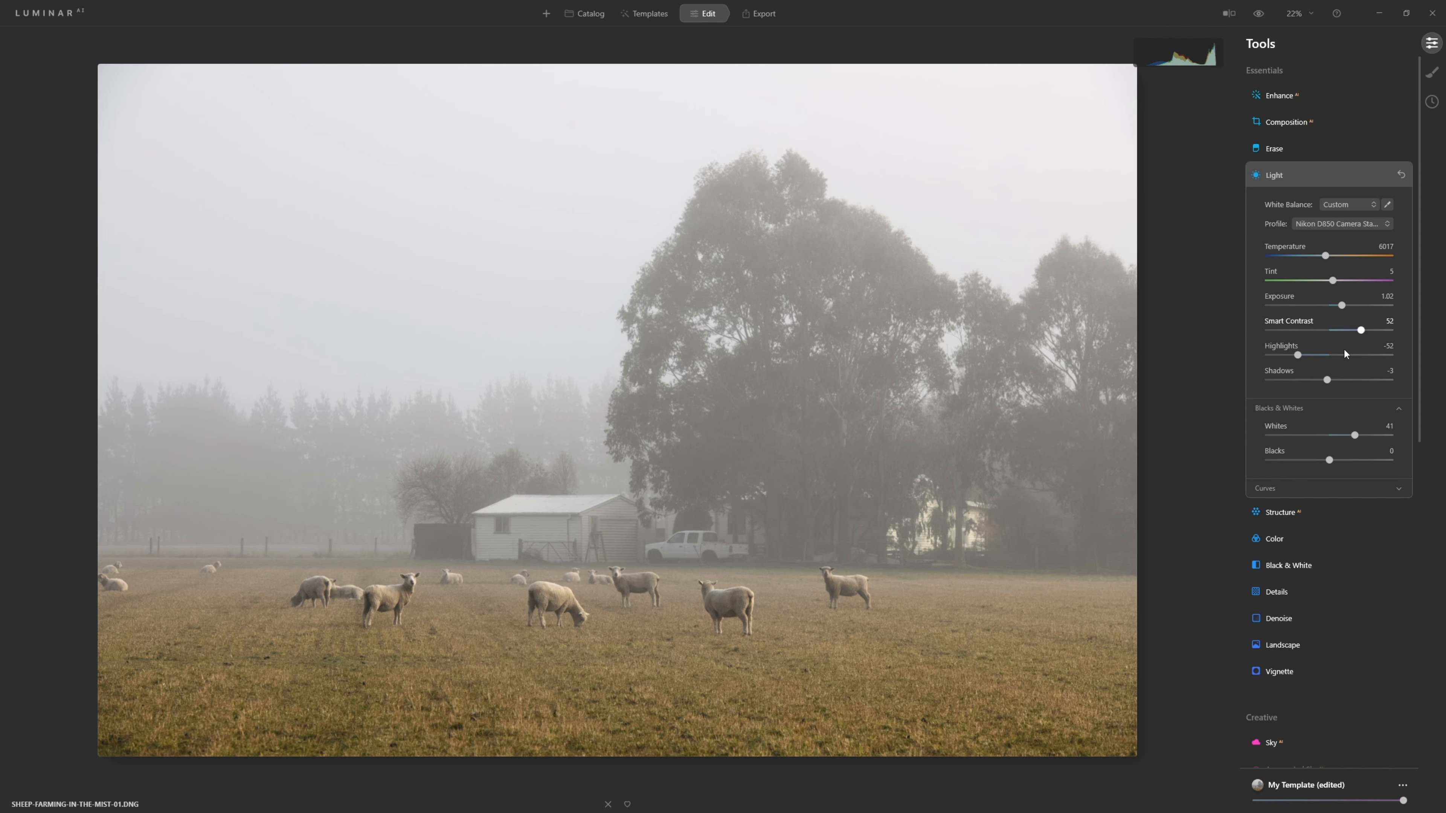
pyautogui.moveTo(1330, 460); pyautogui.dragTo(1299, 463)
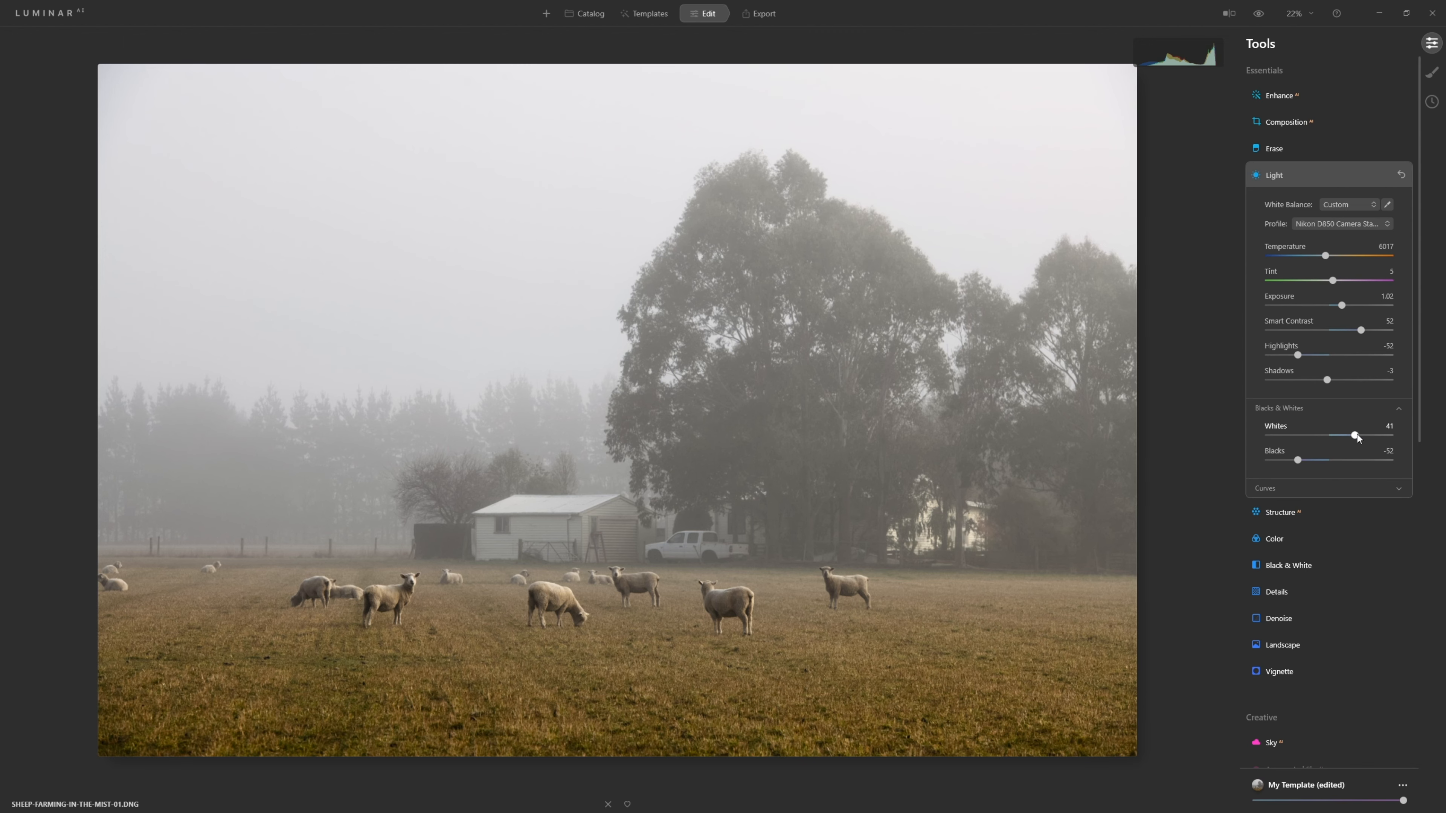
pyautogui.moveTo(1357, 436); pyautogui.dragTo(1365, 433)
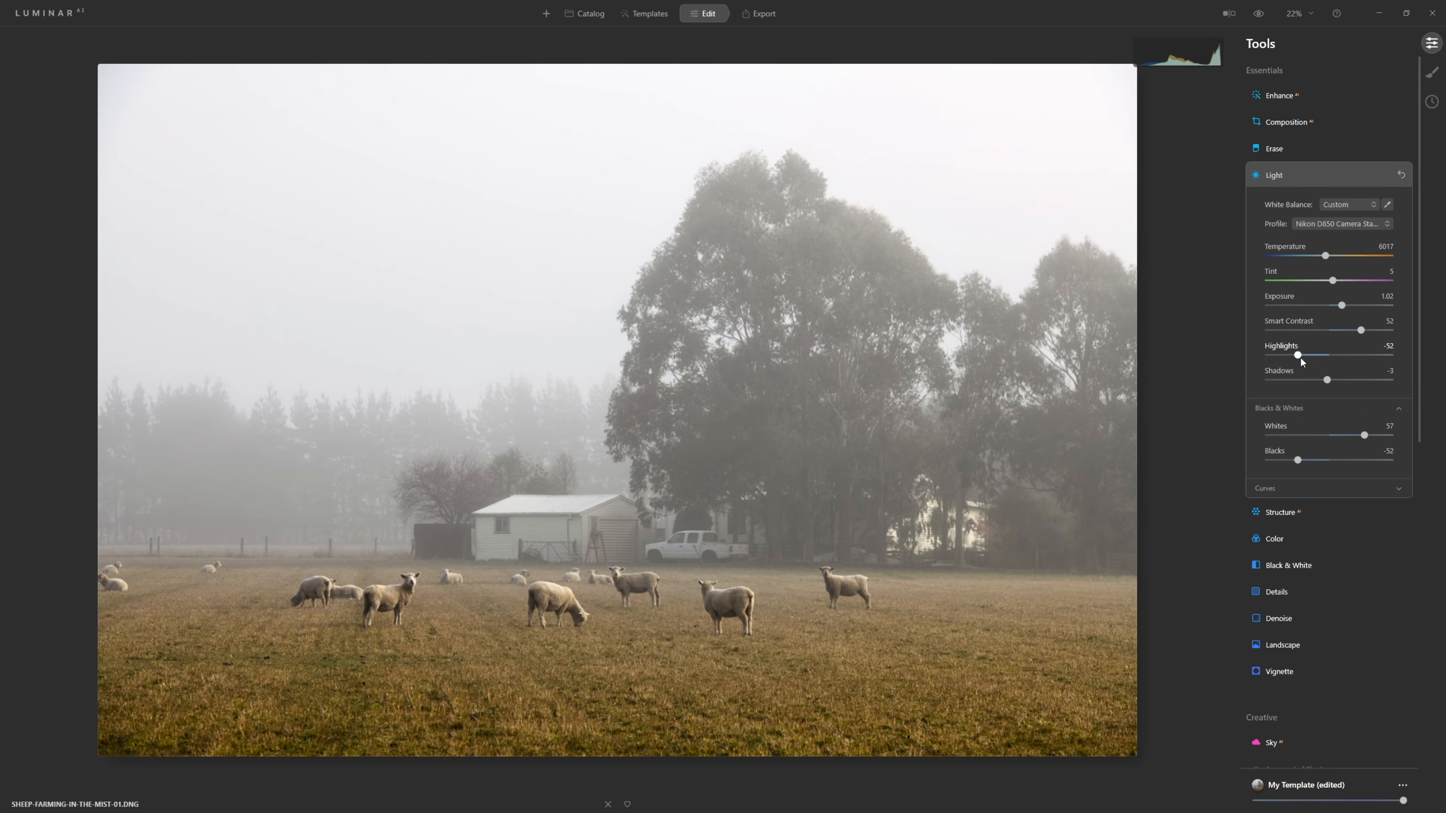
# Set Highlights to -67 and Whites to 46 to recover detail in the bright sky.
pyautogui.moveTo(1300, 358); pyautogui.dragTo(1288, 357)
pyautogui.moveTo(1356, 436); pyautogui.dragTo(1359, 437)
pyautogui.moveTo(1370, 438); pyautogui.dragTo(1359, 438)
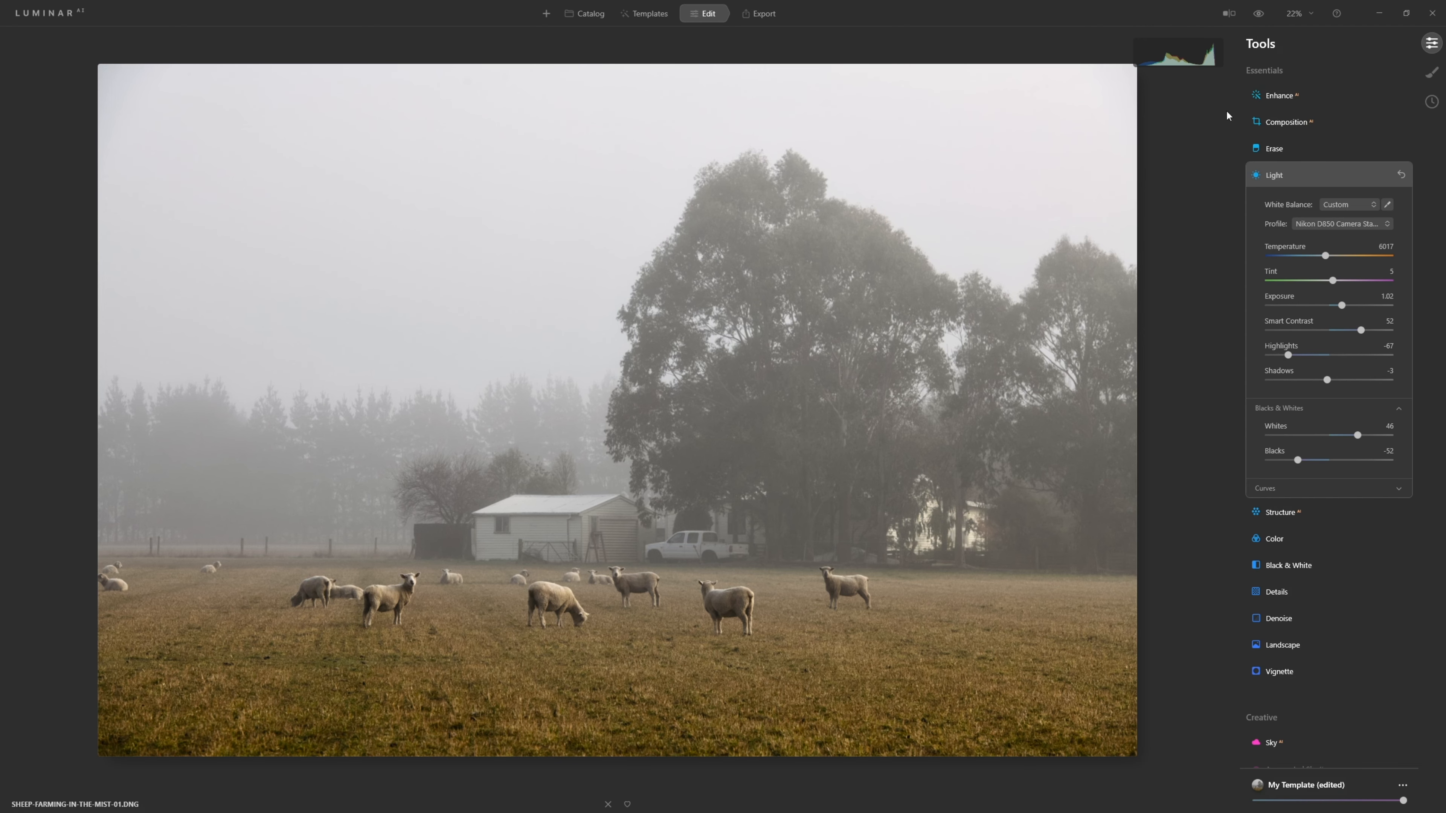
# Compare the edited photo with the original, in full view and with the before/after split line moved towards the large tree.
pyautogui.click(1257, 15)
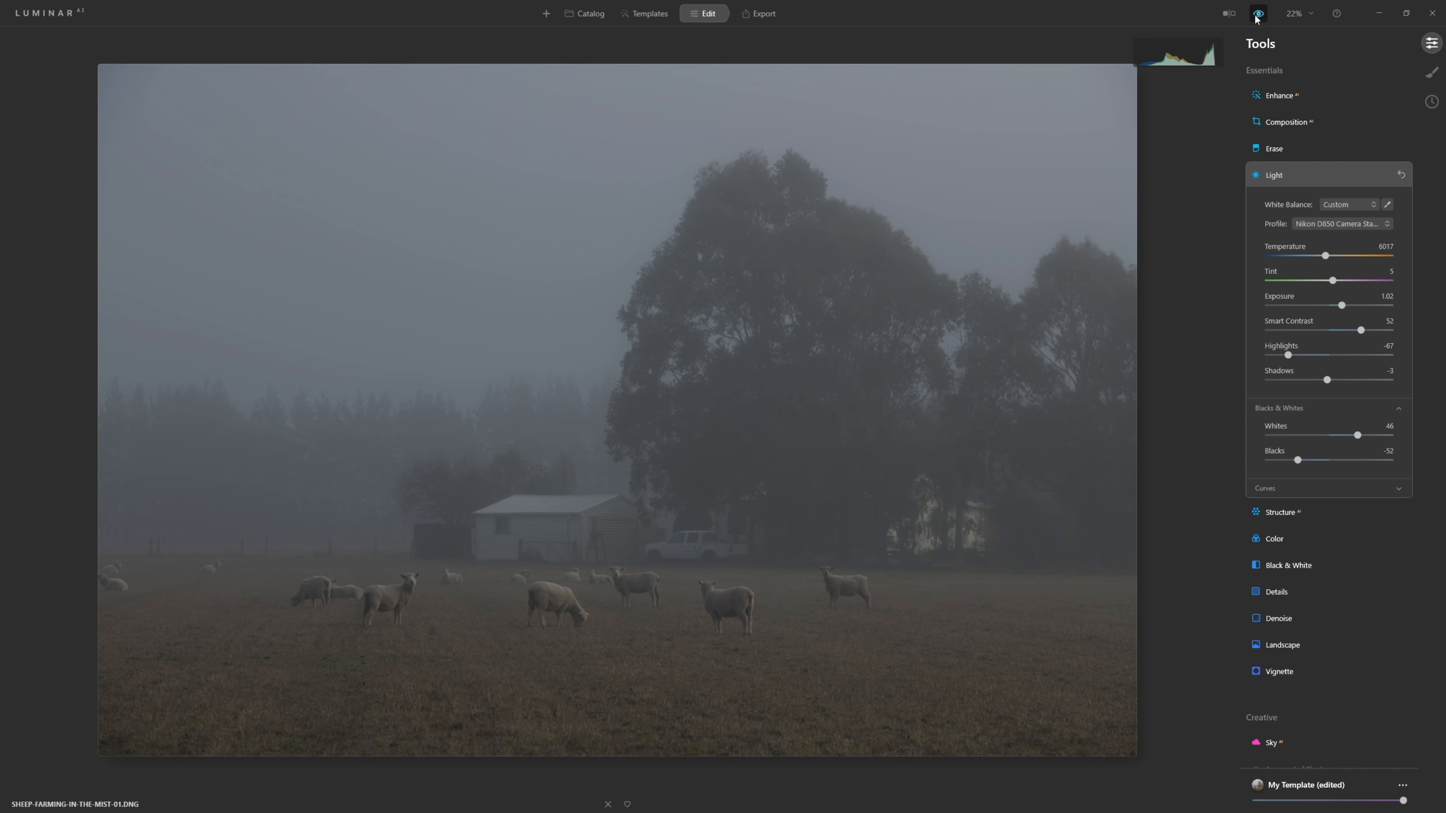
pyautogui.click(1258, 15)
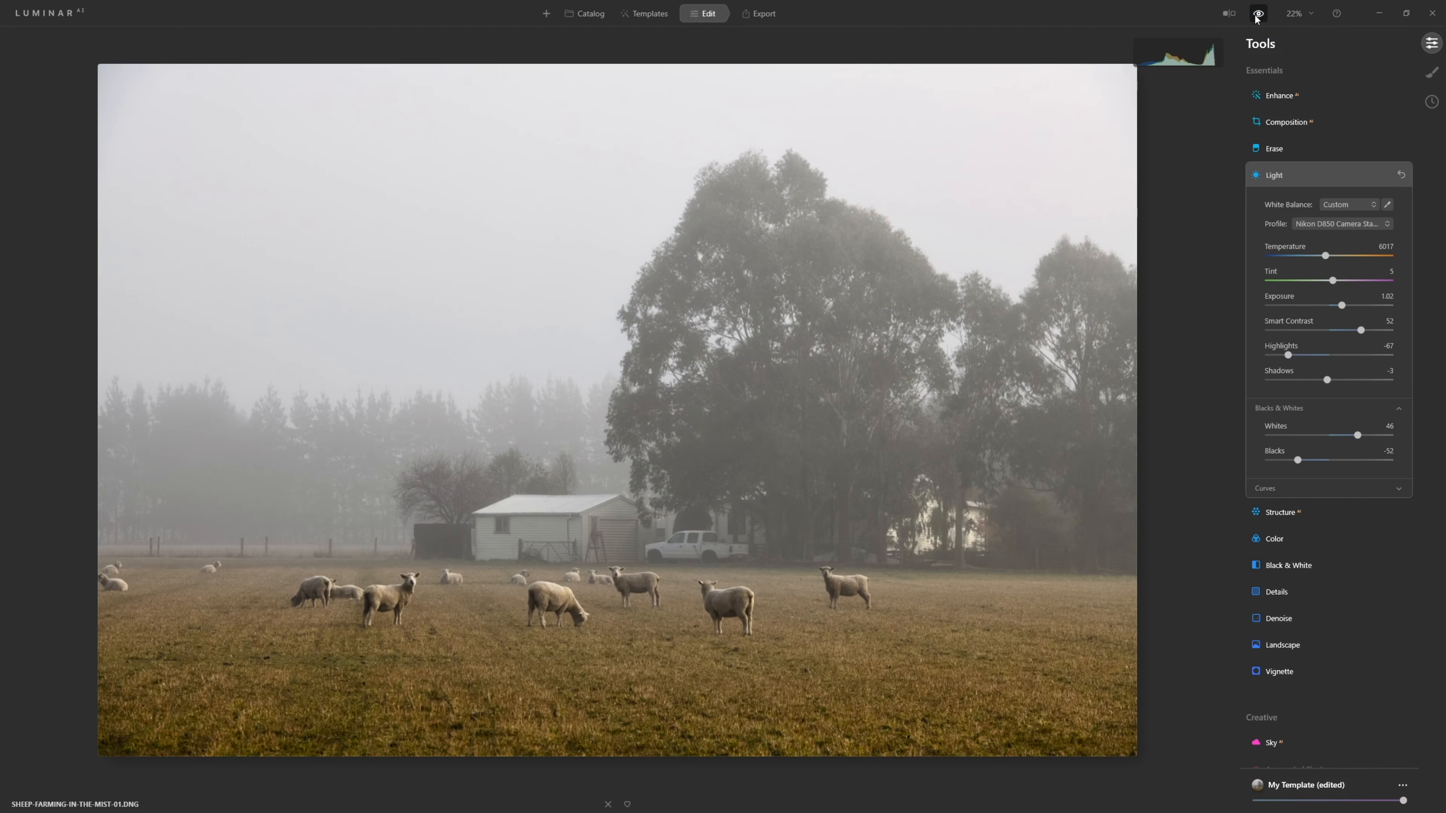
pyautogui.click(1258, 15)
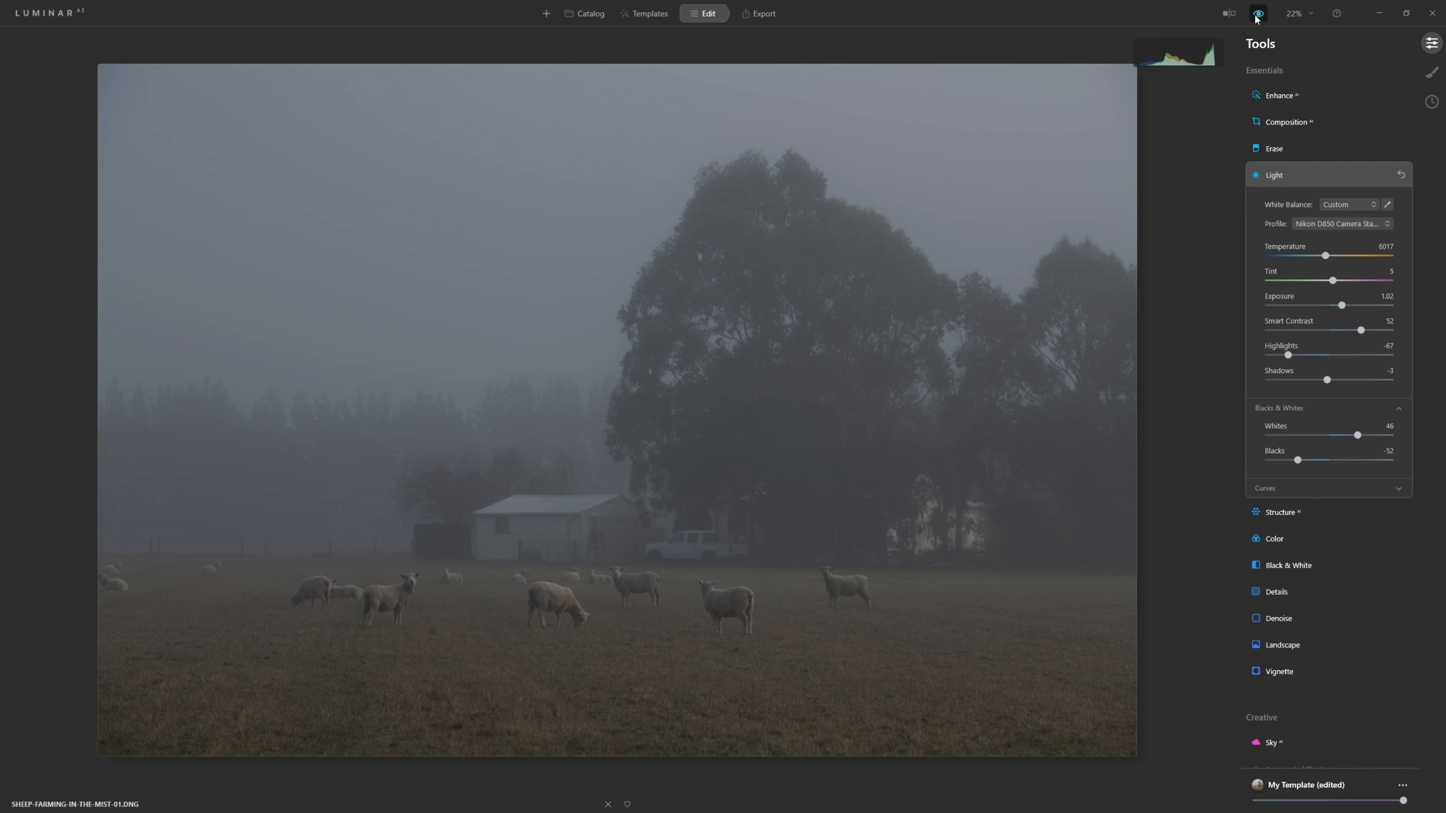
pyautogui.click(1257, 17)
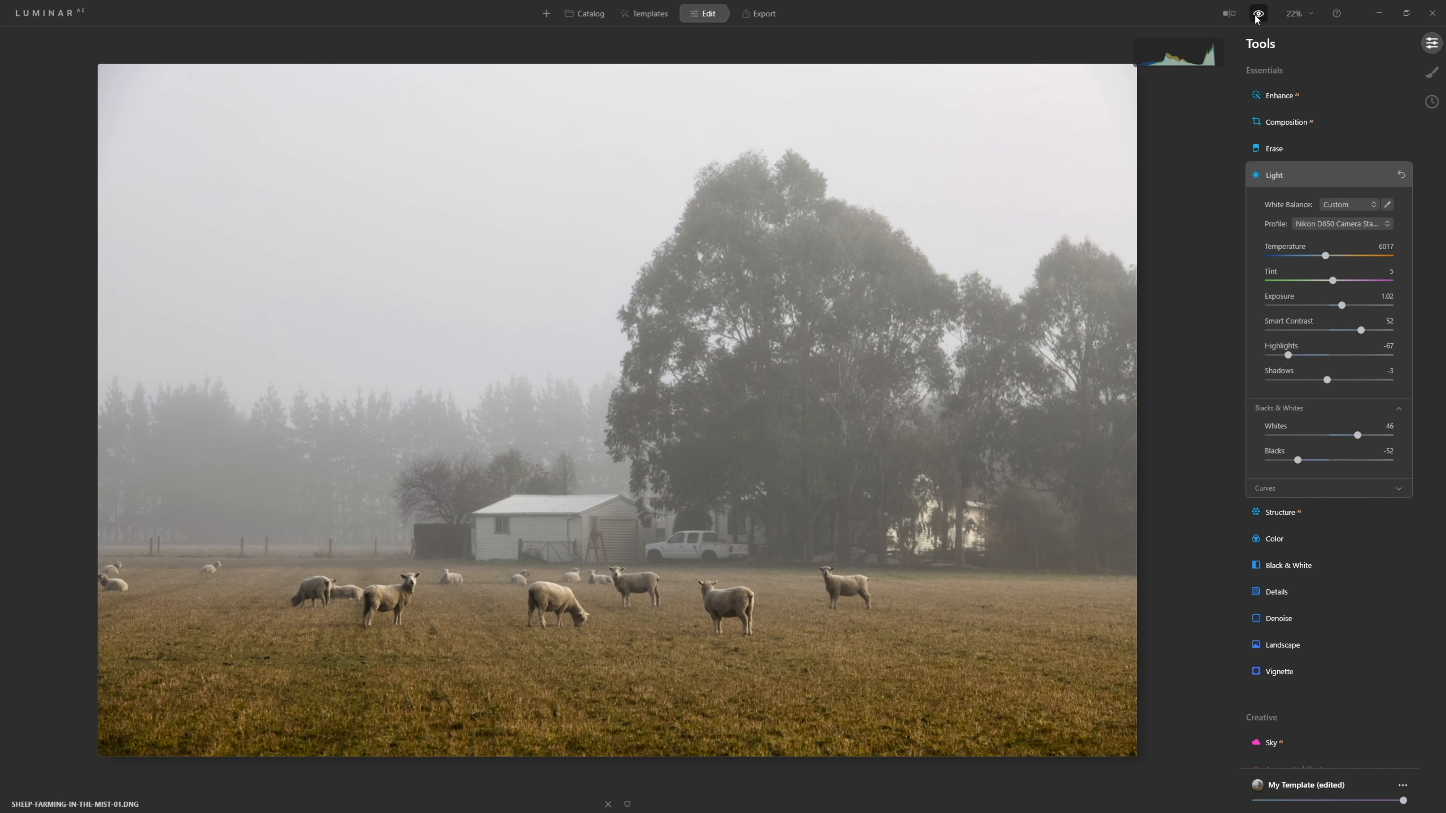
pyautogui.click(1257, 17)
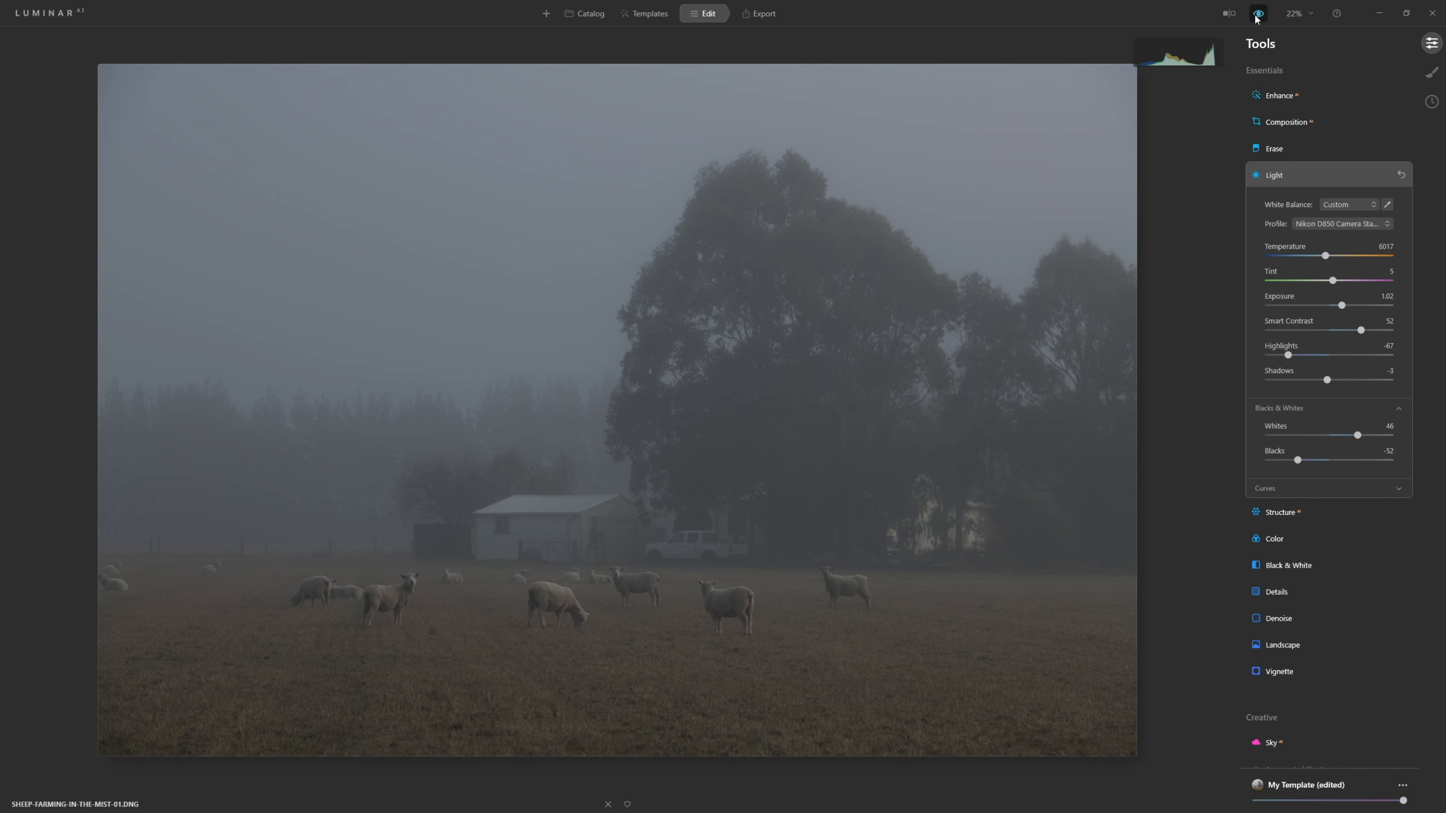
pyautogui.click(1257, 17)
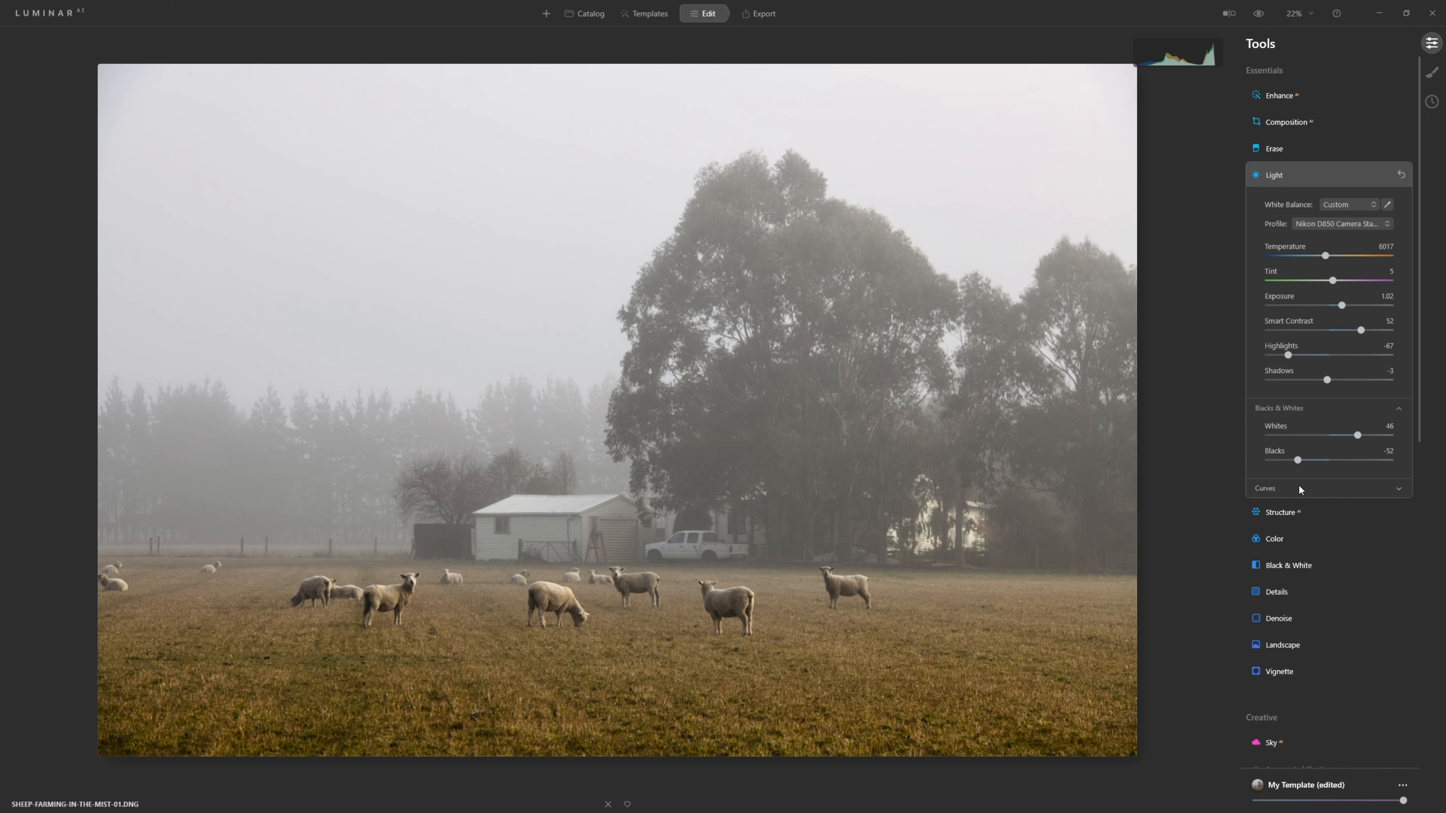
pyautogui.click(1258, 14)
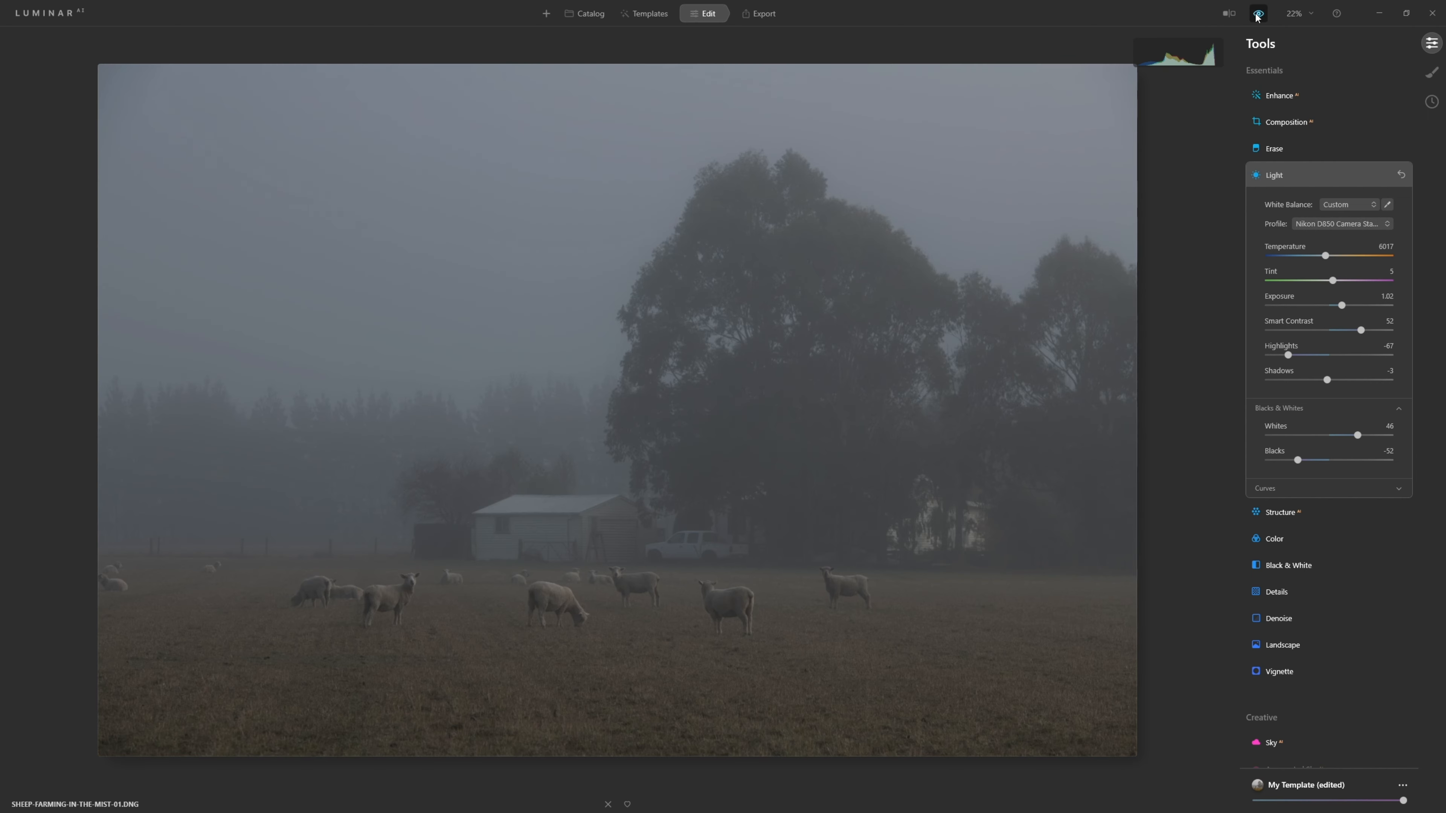
pyautogui.click(1257, 14)
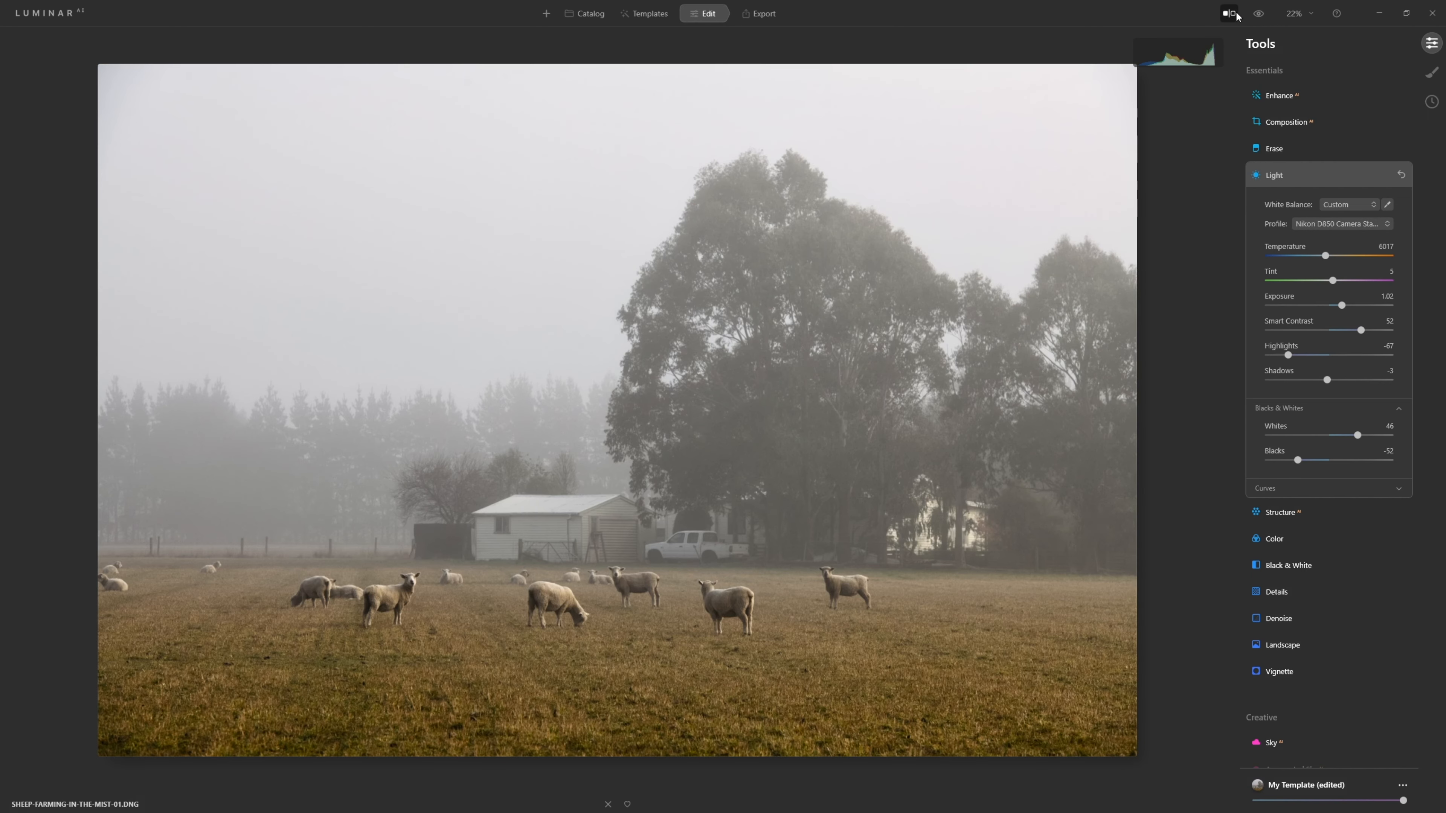
pyautogui.click(1228, 13)
pyautogui.moveTo(613, 178); pyautogui.dragTo(703, 203)
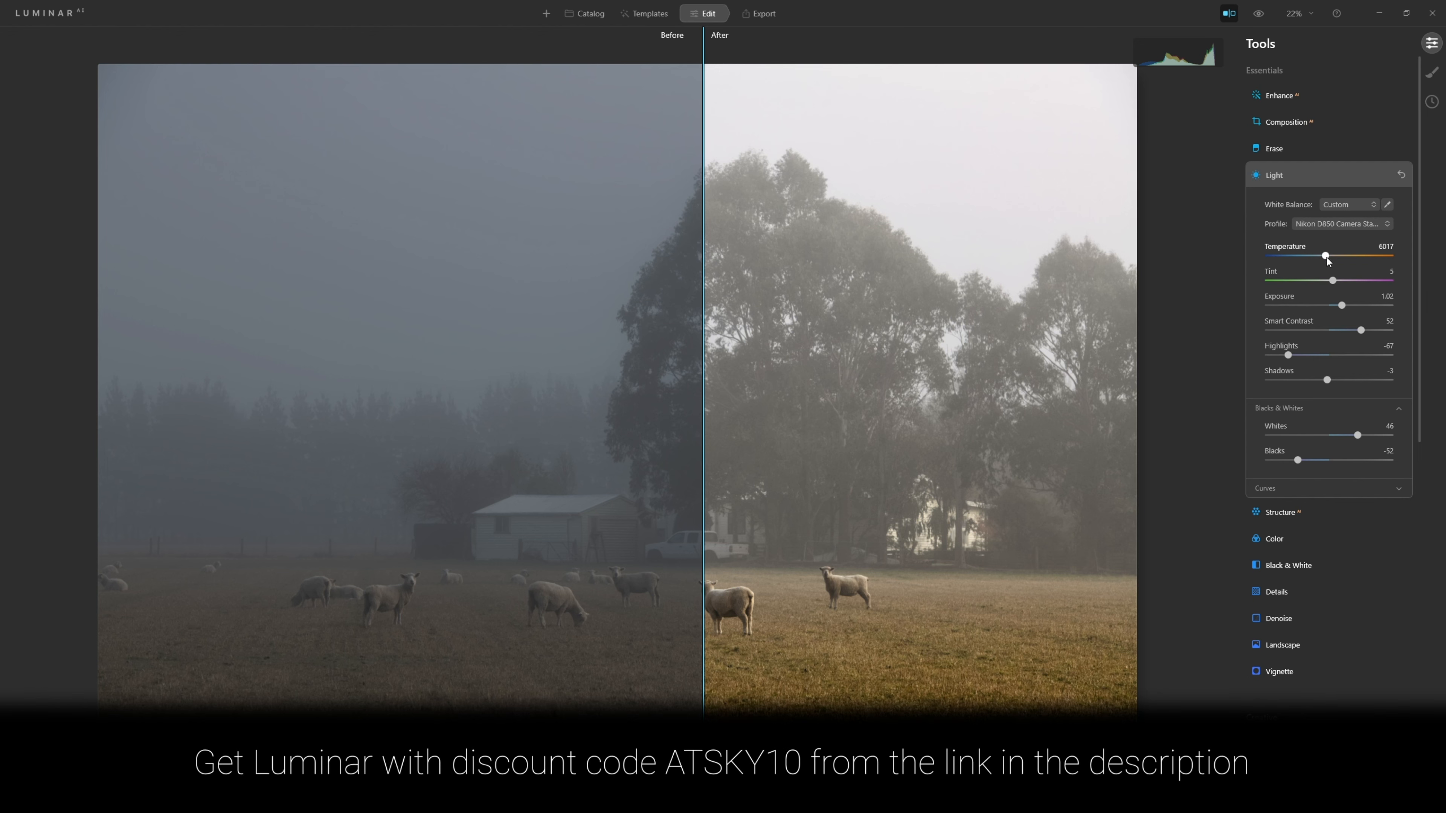
# Cool the photo by setting Temperature to 5472, and leave the split comparison view.
pyautogui.moveTo(1327, 257); pyautogui.dragTo(1322, 256)
pyautogui.click(1259, 13)
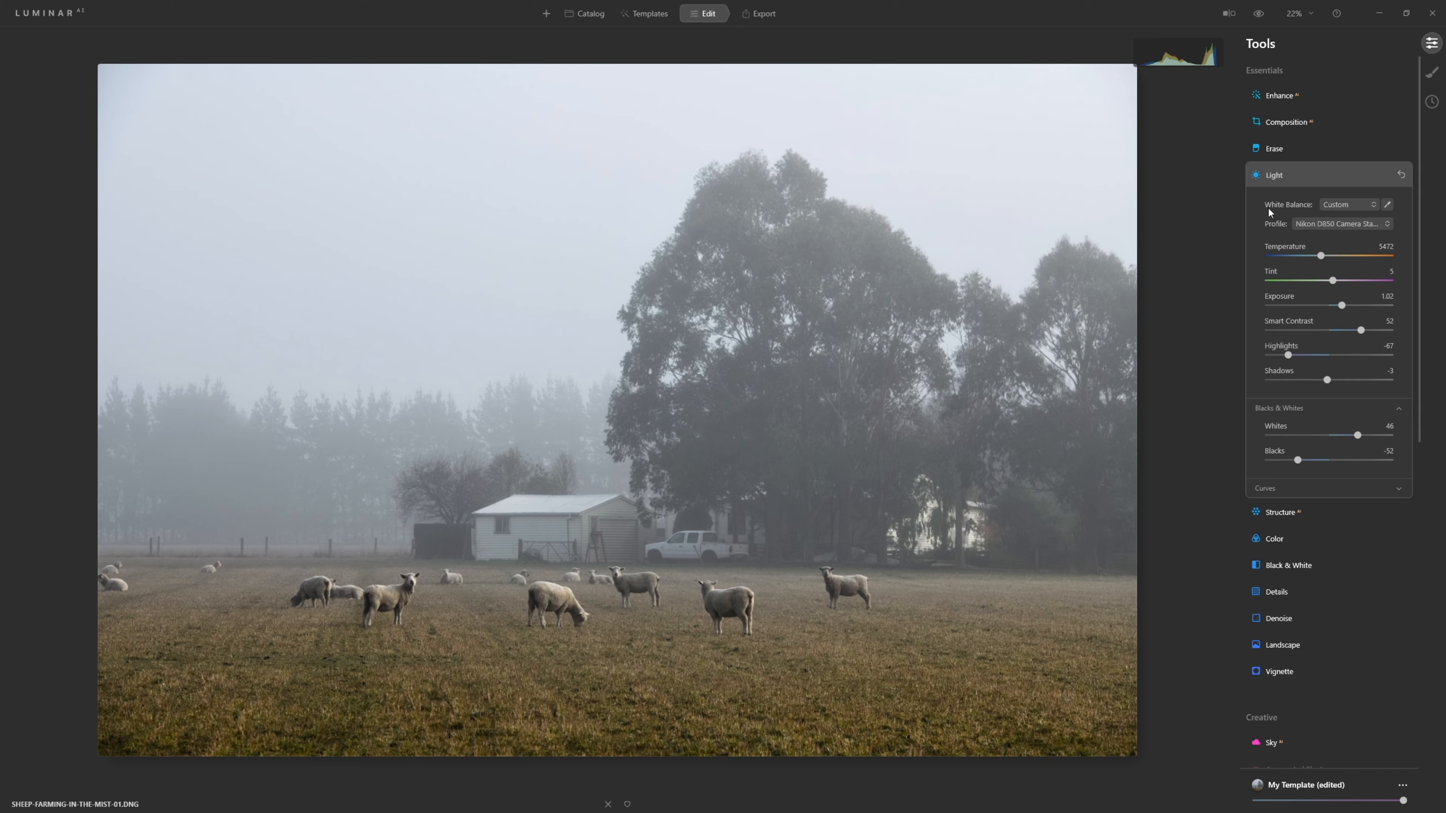
# Shape the master tone curve with a slightly raised midpoint, a lowered shadow point and a slightly lowered highlight point.
pyautogui.click(1281, 492)
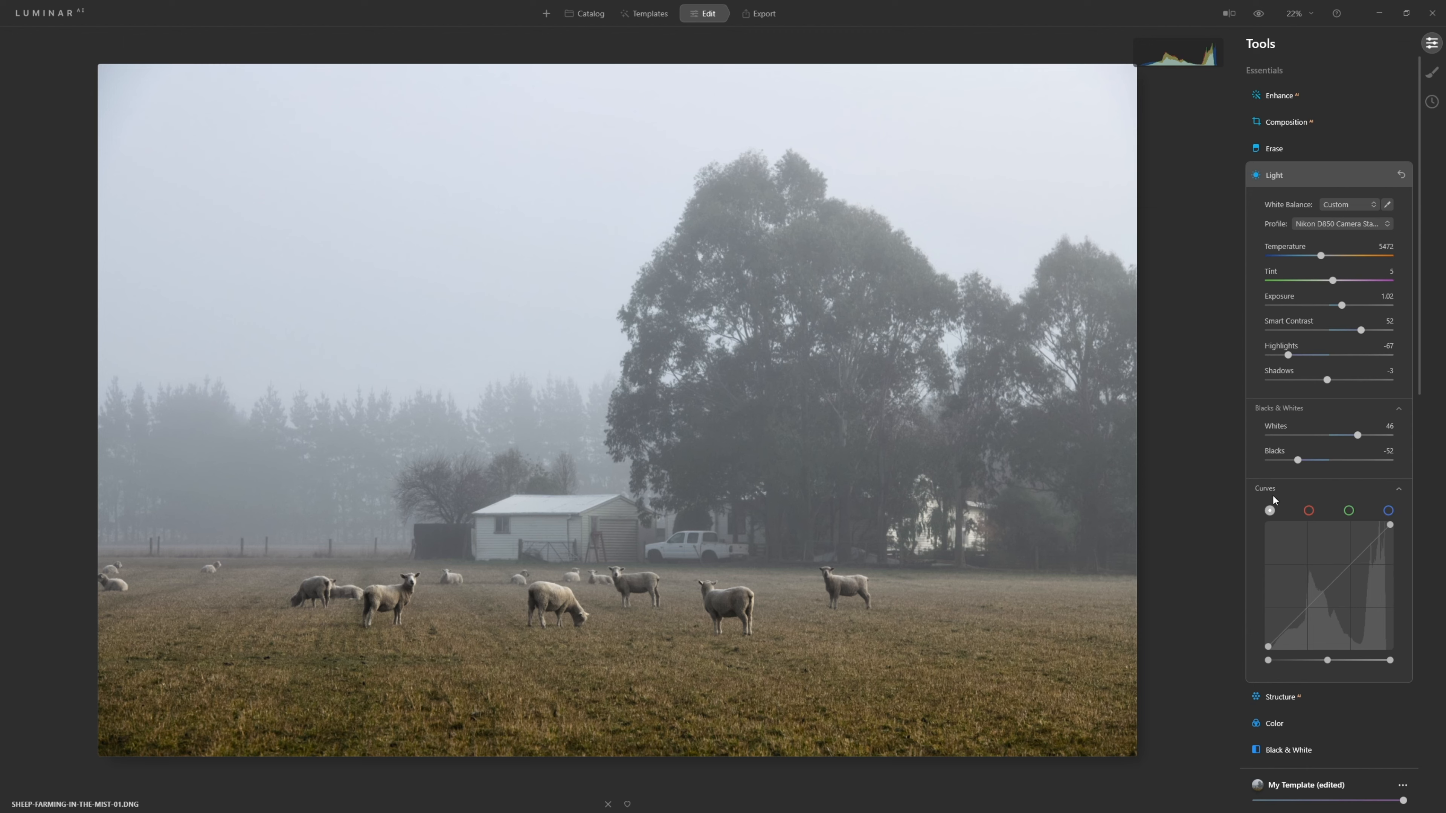
pyautogui.moveTo(1326, 590)
pyautogui.mouseDown()
pyautogui.moveTo(1338, 596)
pyautogui.moveTo(1328, 584)
pyautogui.mouseUp()
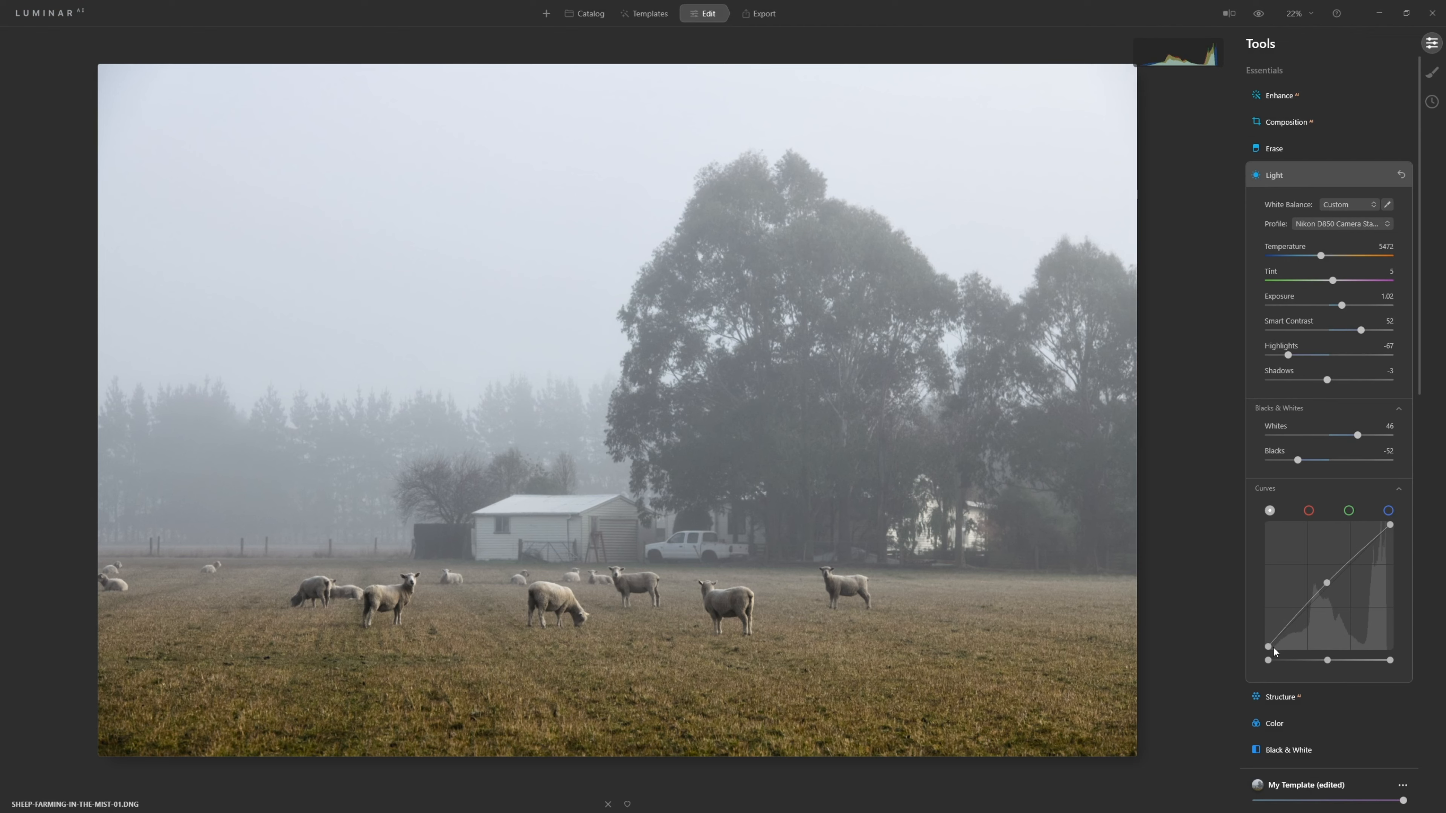
pyautogui.moveTo(1293, 624); pyautogui.dragTo(1294, 631)
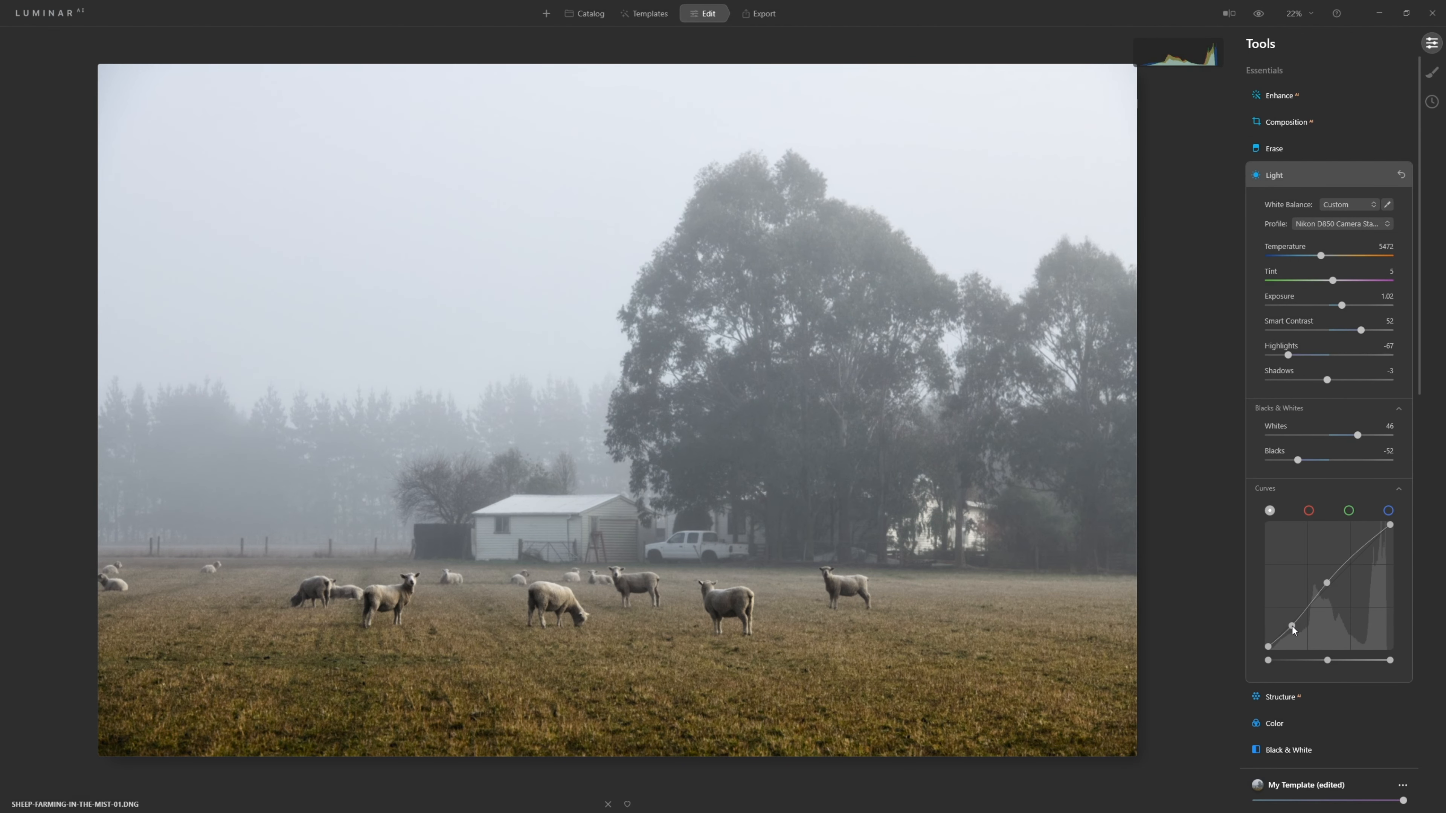
pyautogui.moveTo(1361, 550); pyautogui.dragTo(1367, 551)
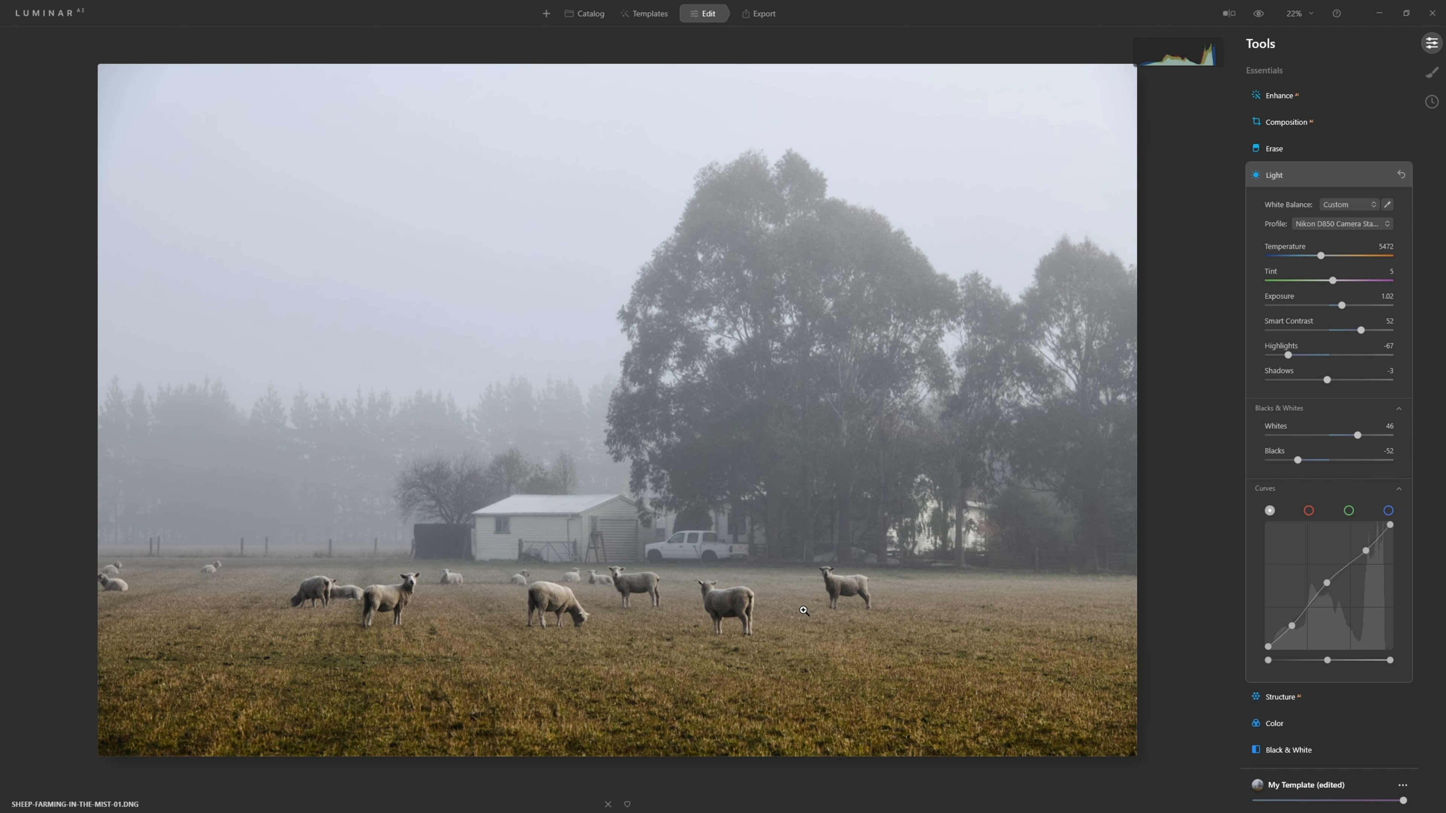
pyautogui.click(1259, 13)
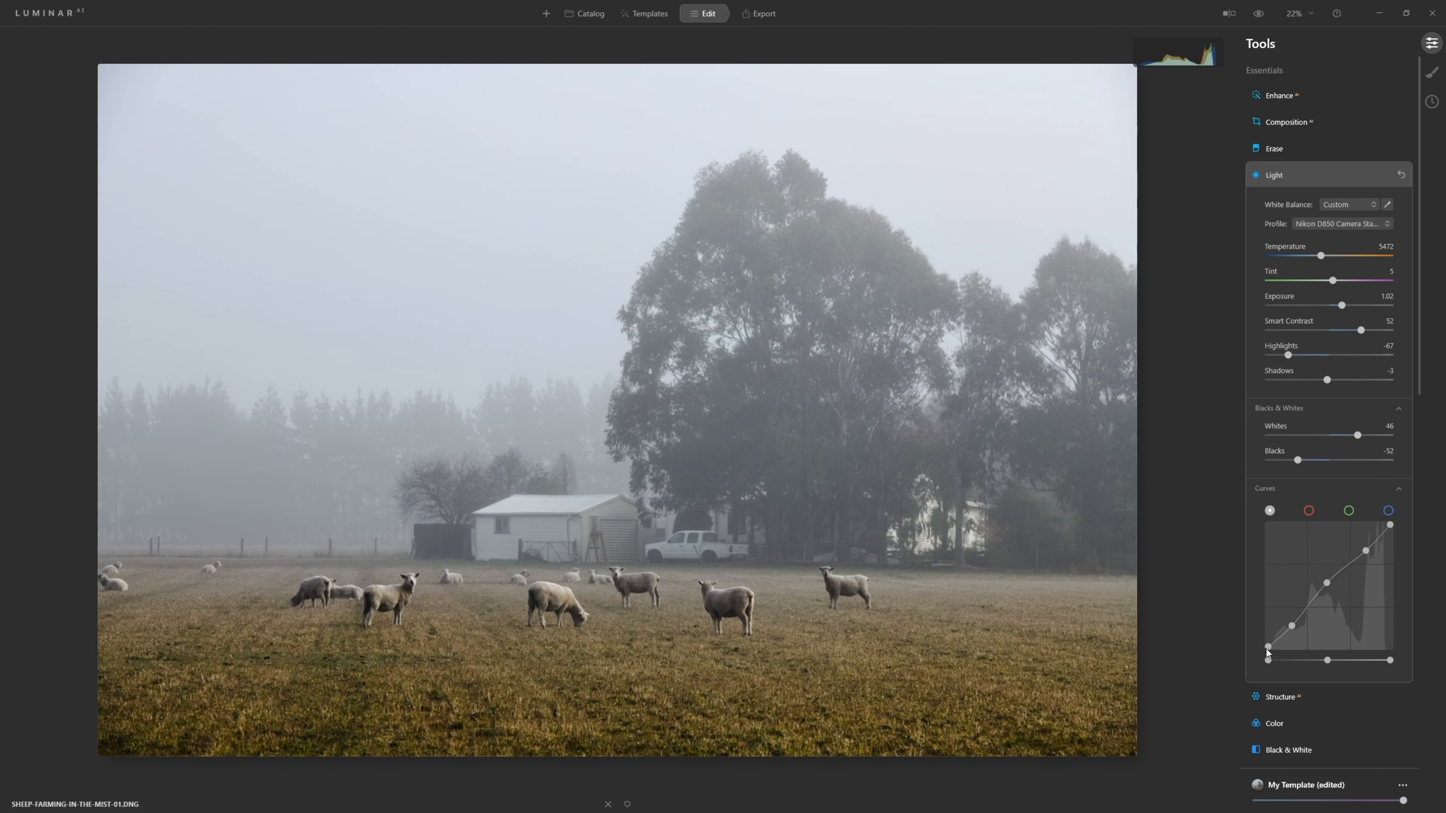
# Lift the black point of the master curve for faded shadows, and switch to the blue channel curve.
pyautogui.moveTo(1268, 649); pyautogui.dragTo(1255, 640)
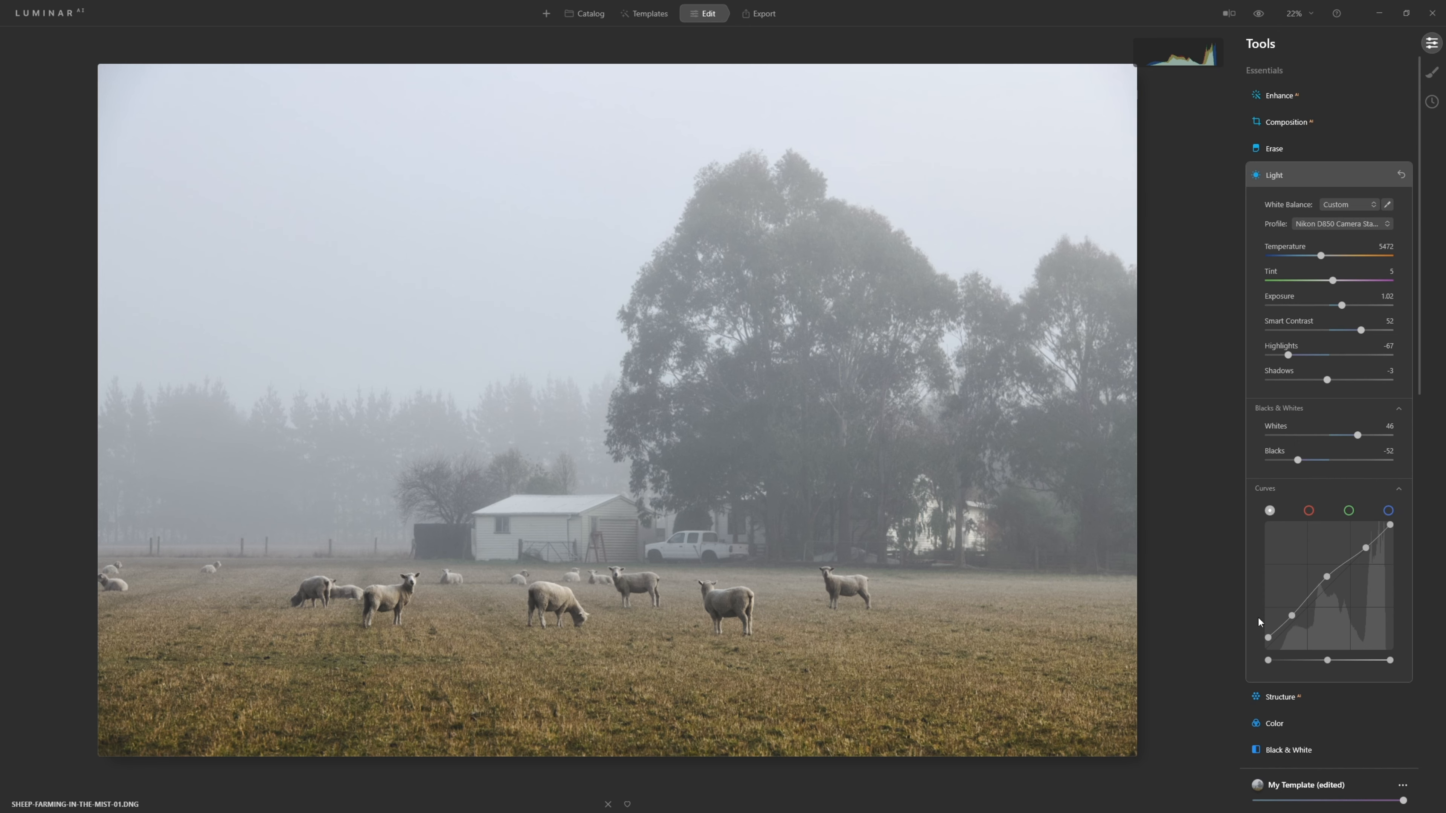
pyautogui.moveTo(1269, 641); pyautogui.dragTo(1217, 631)
pyautogui.click(1389, 511)
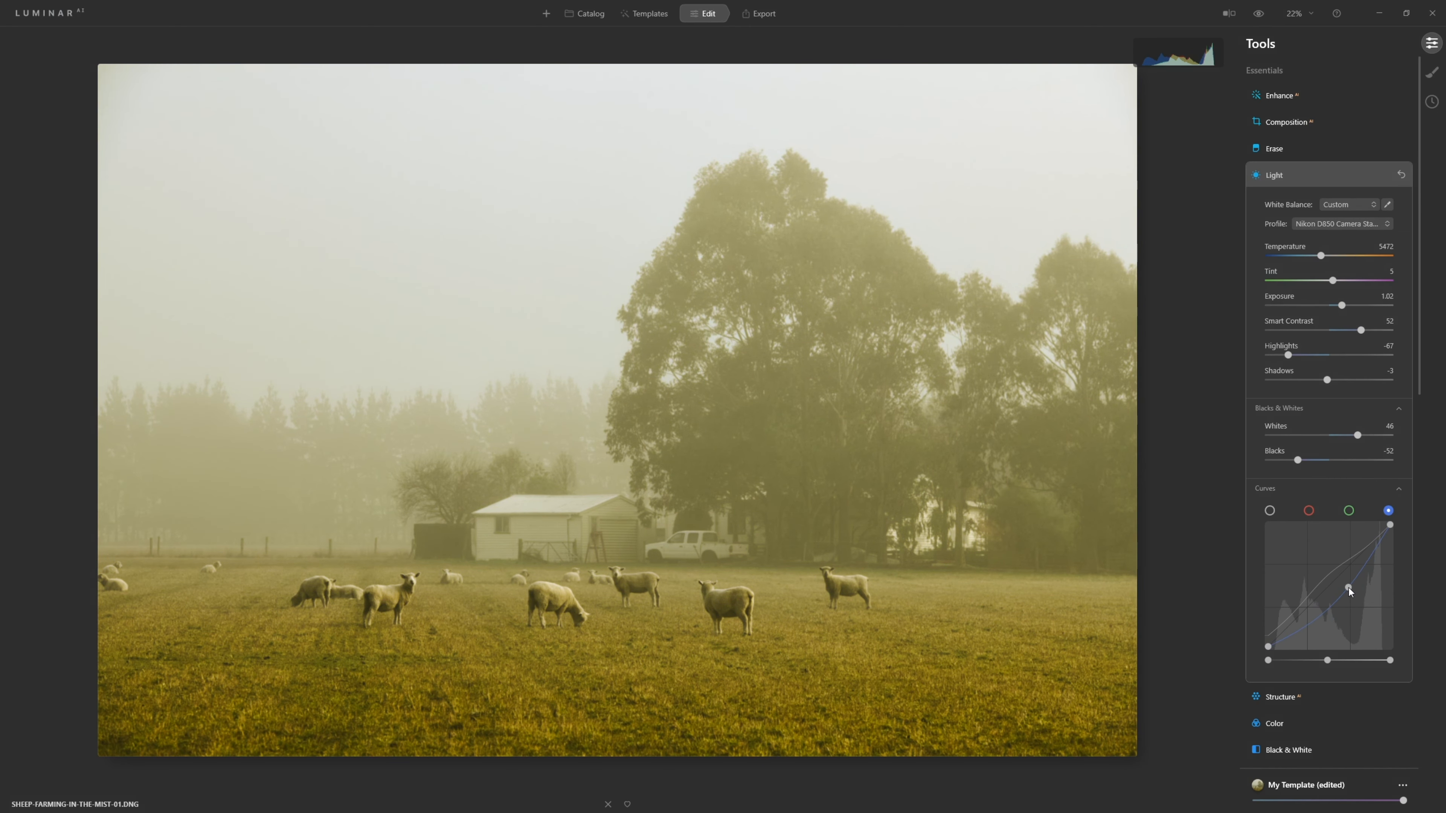
# Try bending the middle of the blue curve in both directions, and remove the added points.
pyautogui.moveTo(1348, 588); pyautogui.dragTo(1335, 580)
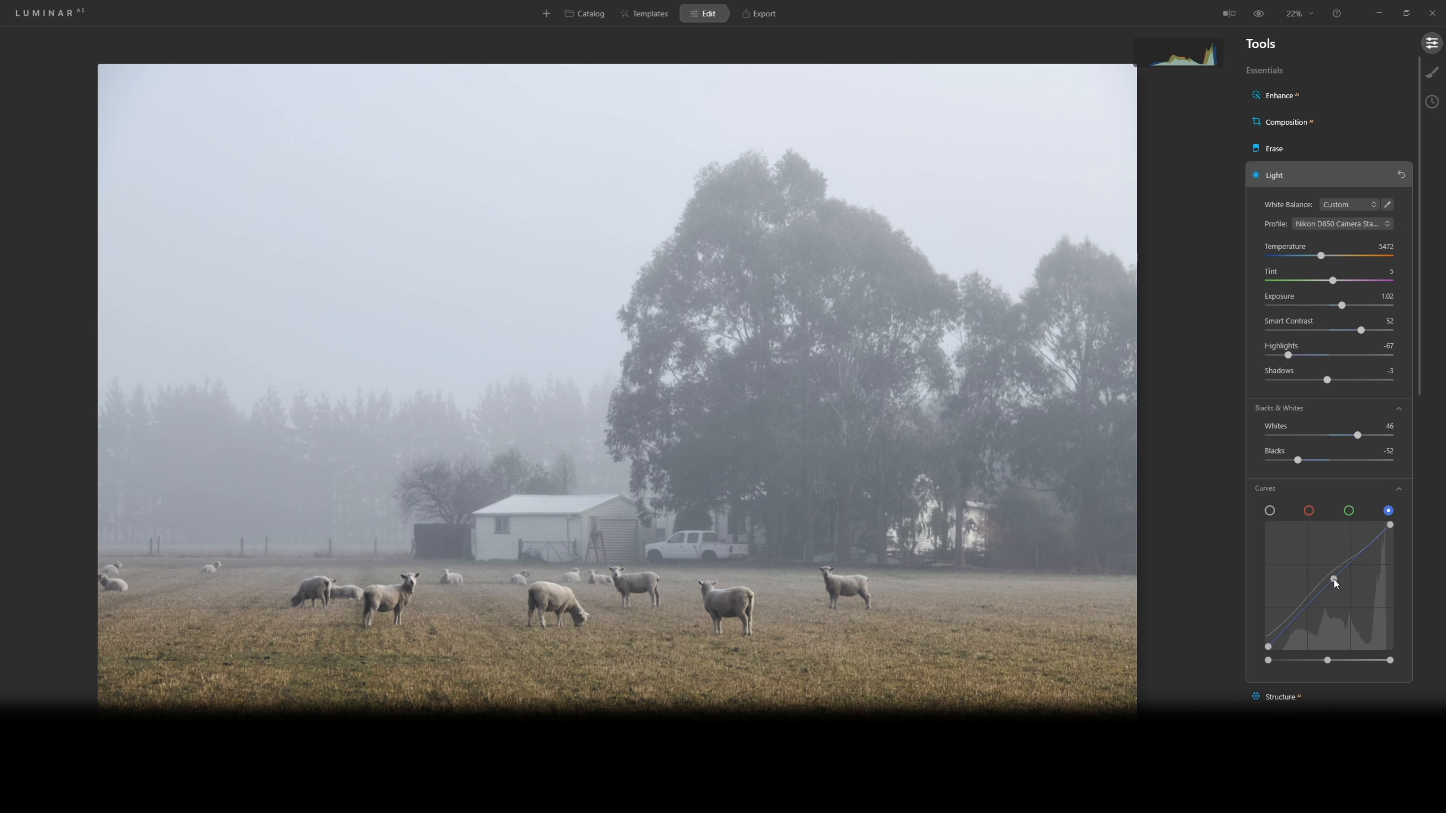
pyautogui.moveTo(1334, 581); pyautogui.dragTo(1300, 555)
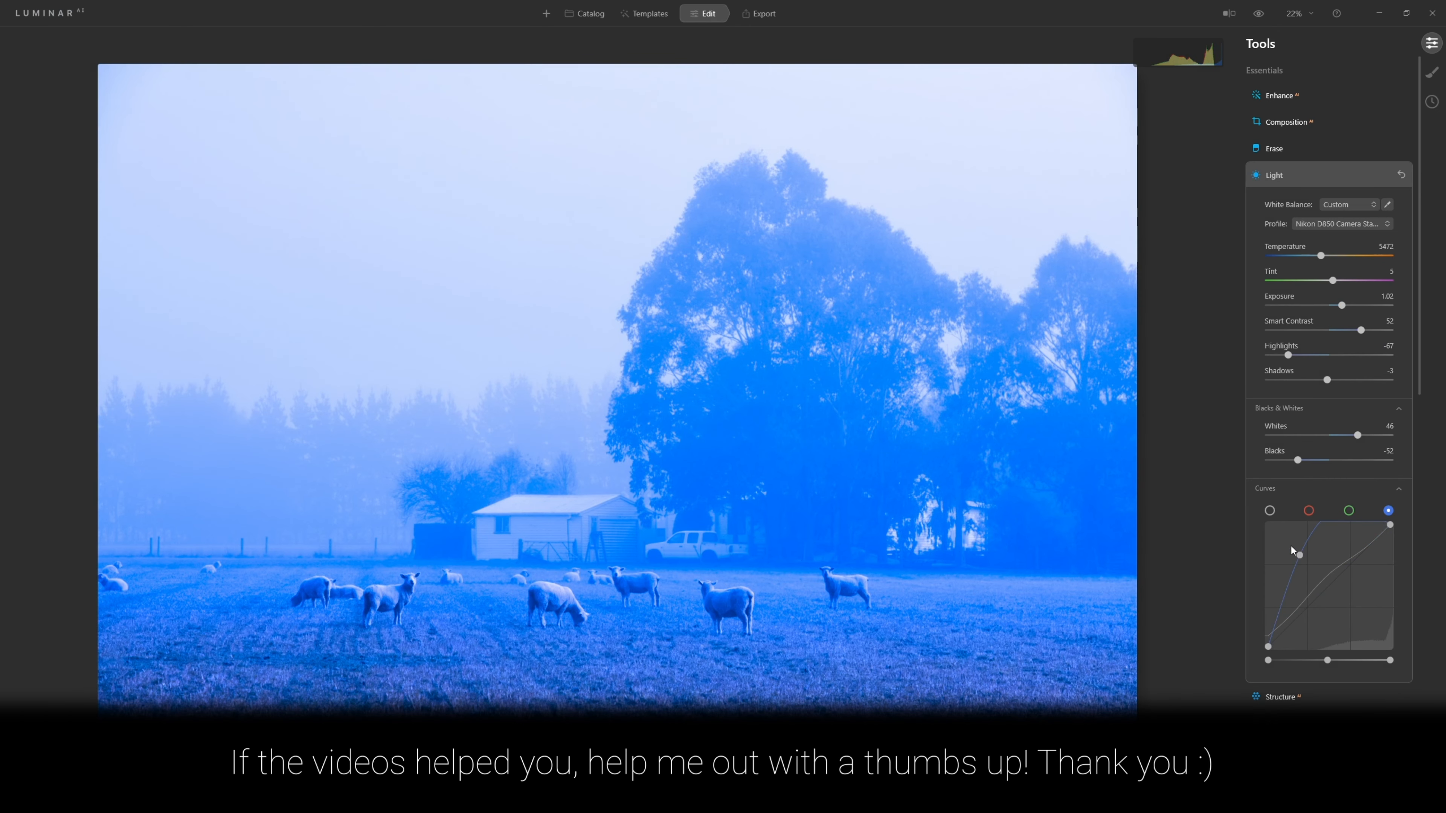
pyautogui.doubleClick(1301, 553)
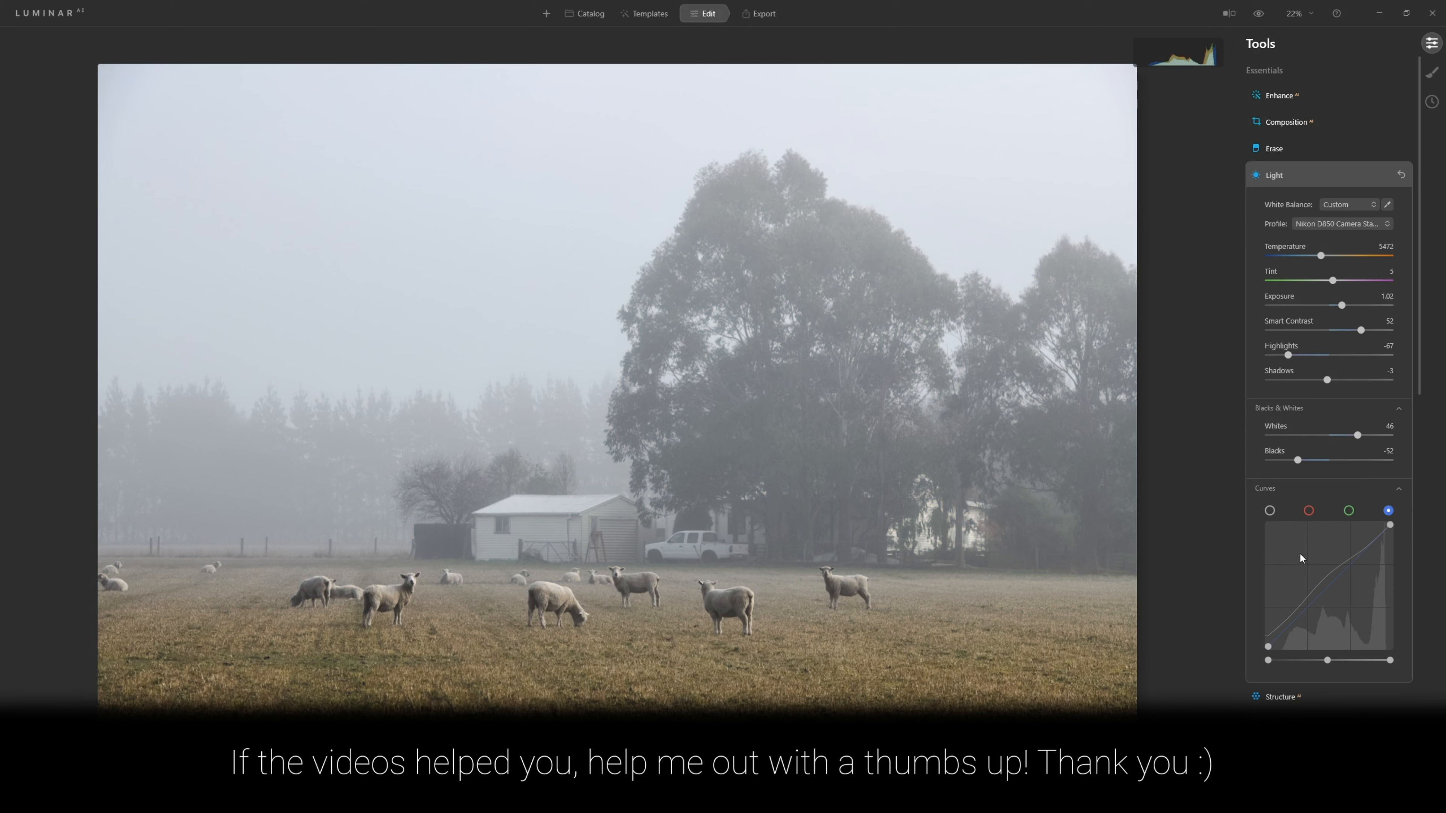
pyautogui.moveTo(1332, 583); pyautogui.dragTo(1315, 574)
pyautogui.doubleClick(1314, 575)
pyautogui.doubleClick(1336, 585)
# Lower the blue curve's white point for yellow highlights and raise its black point for bluish shadows.
pyautogui.moveTo(1390, 524); pyautogui.dragTo(1378, 500)
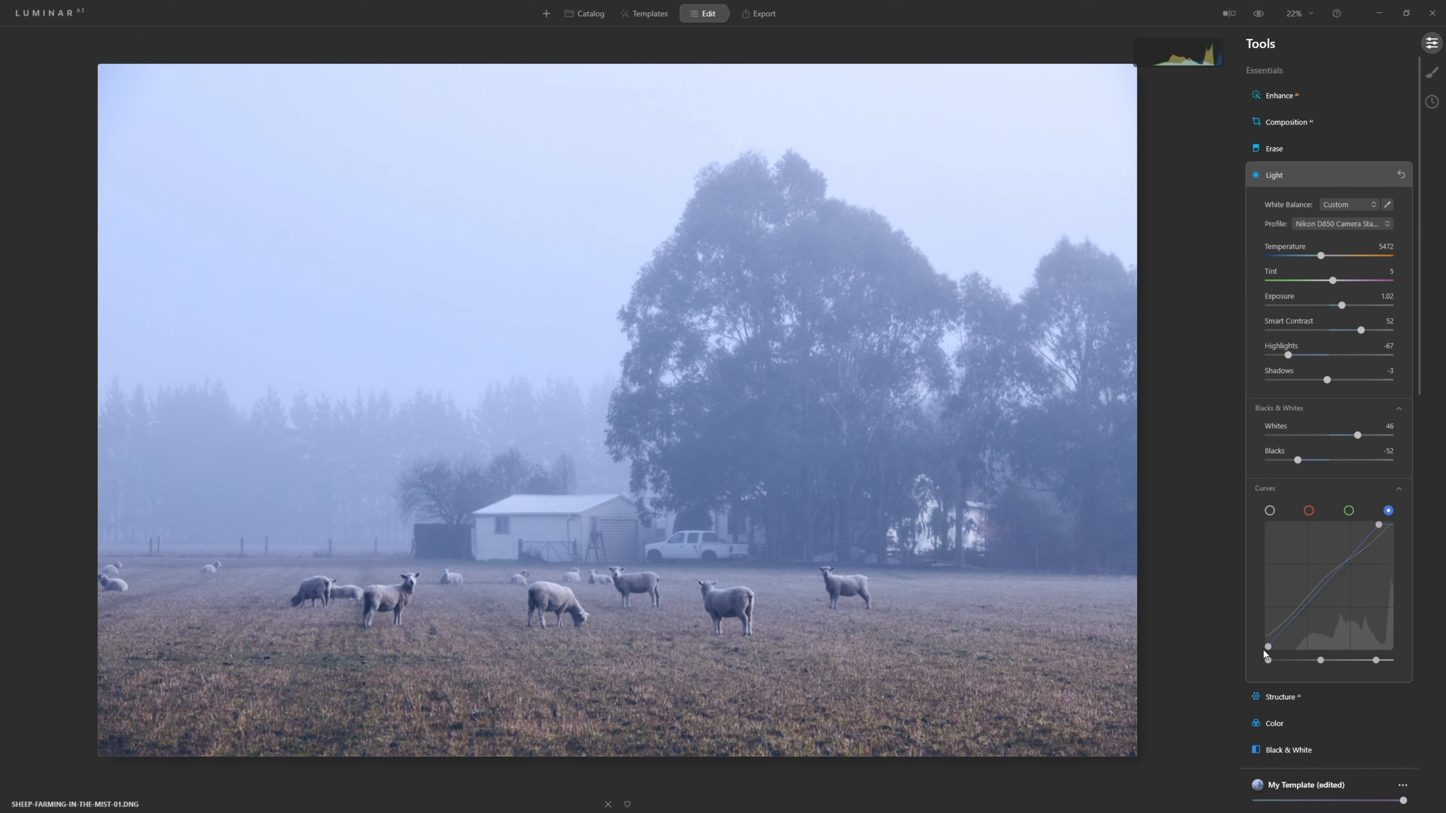
pyautogui.moveTo(1379, 525); pyautogui.dragTo(1445, 543)
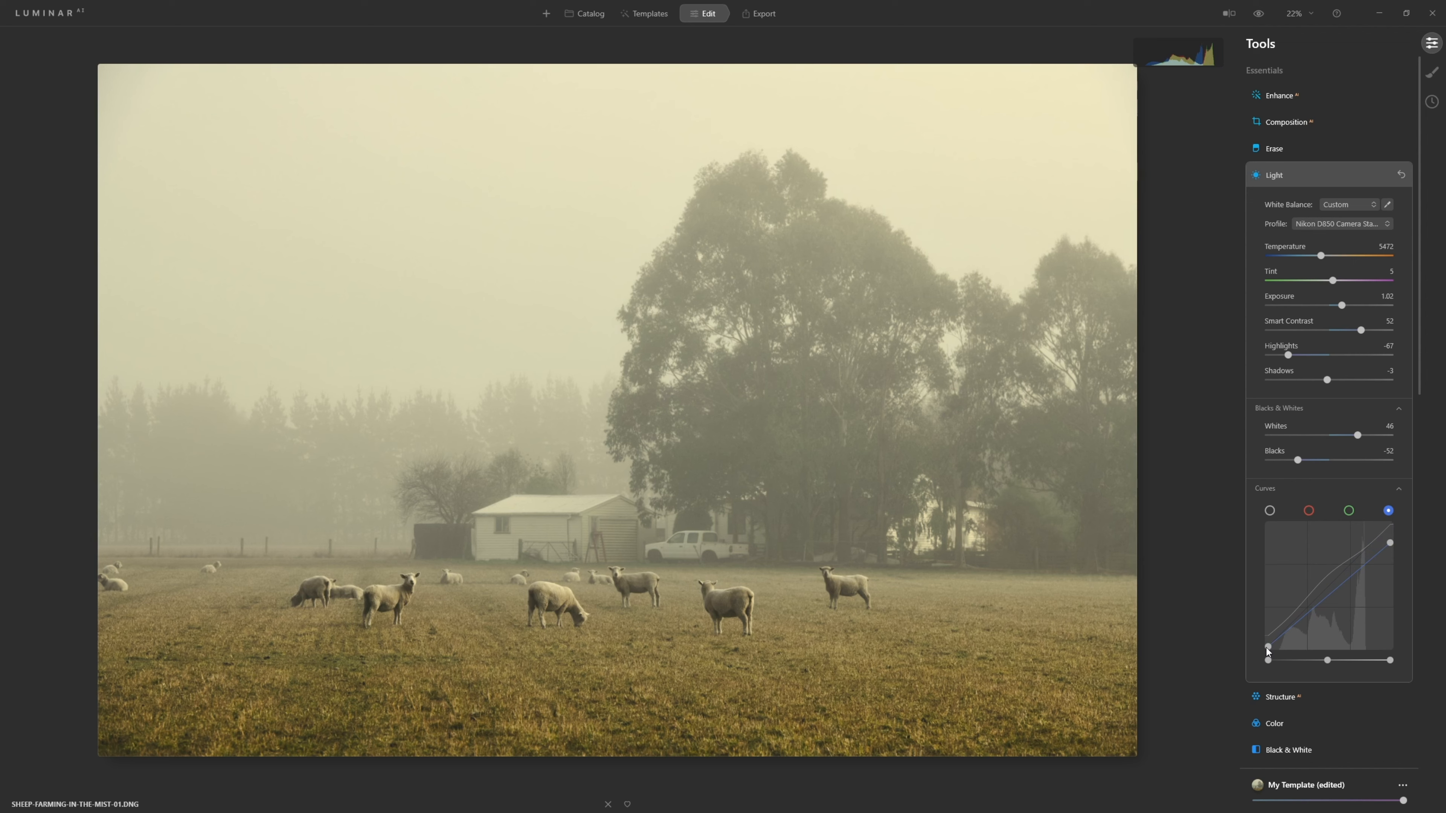
pyautogui.moveTo(1266, 646); pyautogui.dragTo(1251, 642)
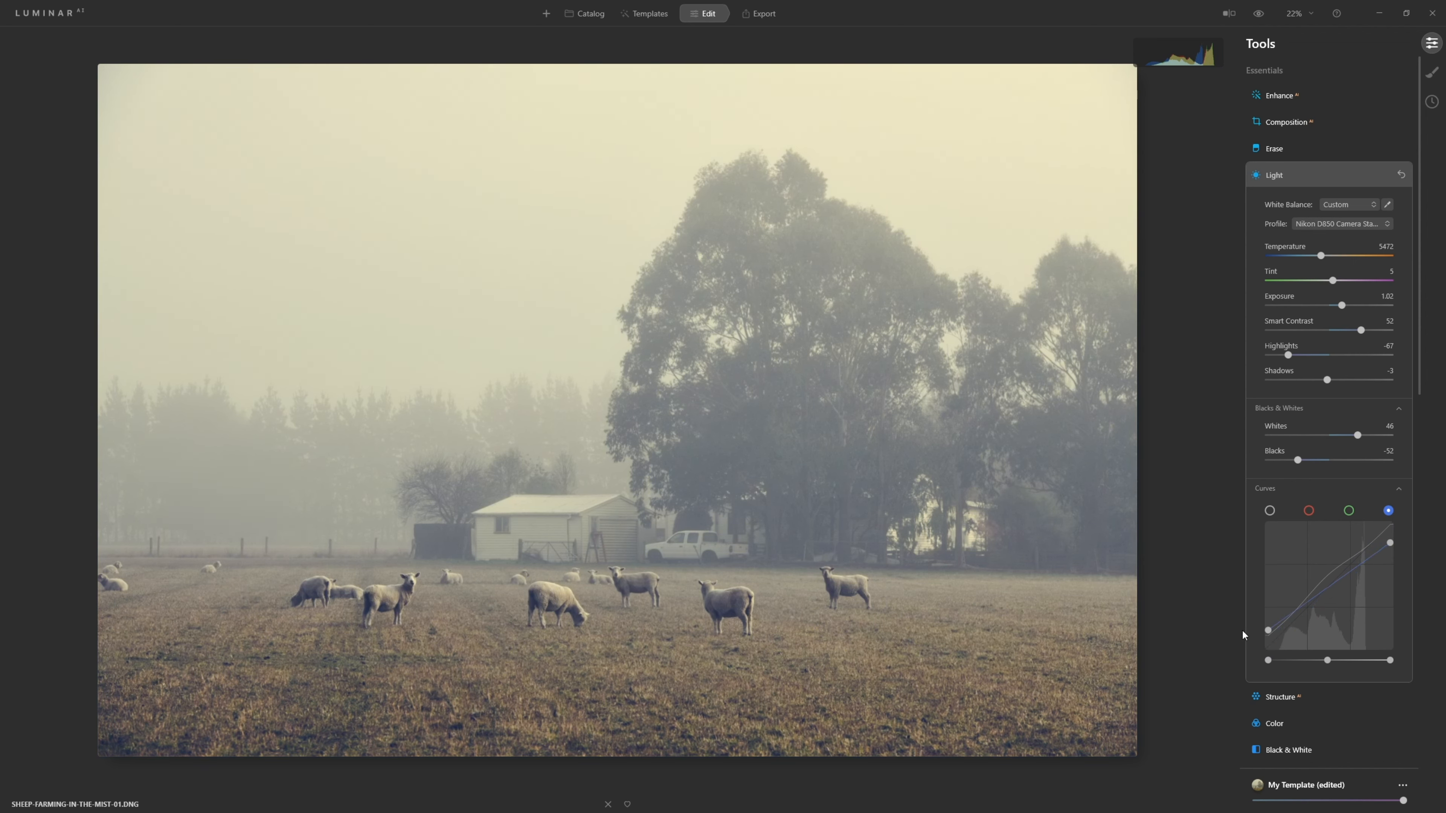
pyautogui.moveTo(1267, 630); pyautogui.dragTo(1259, 624)
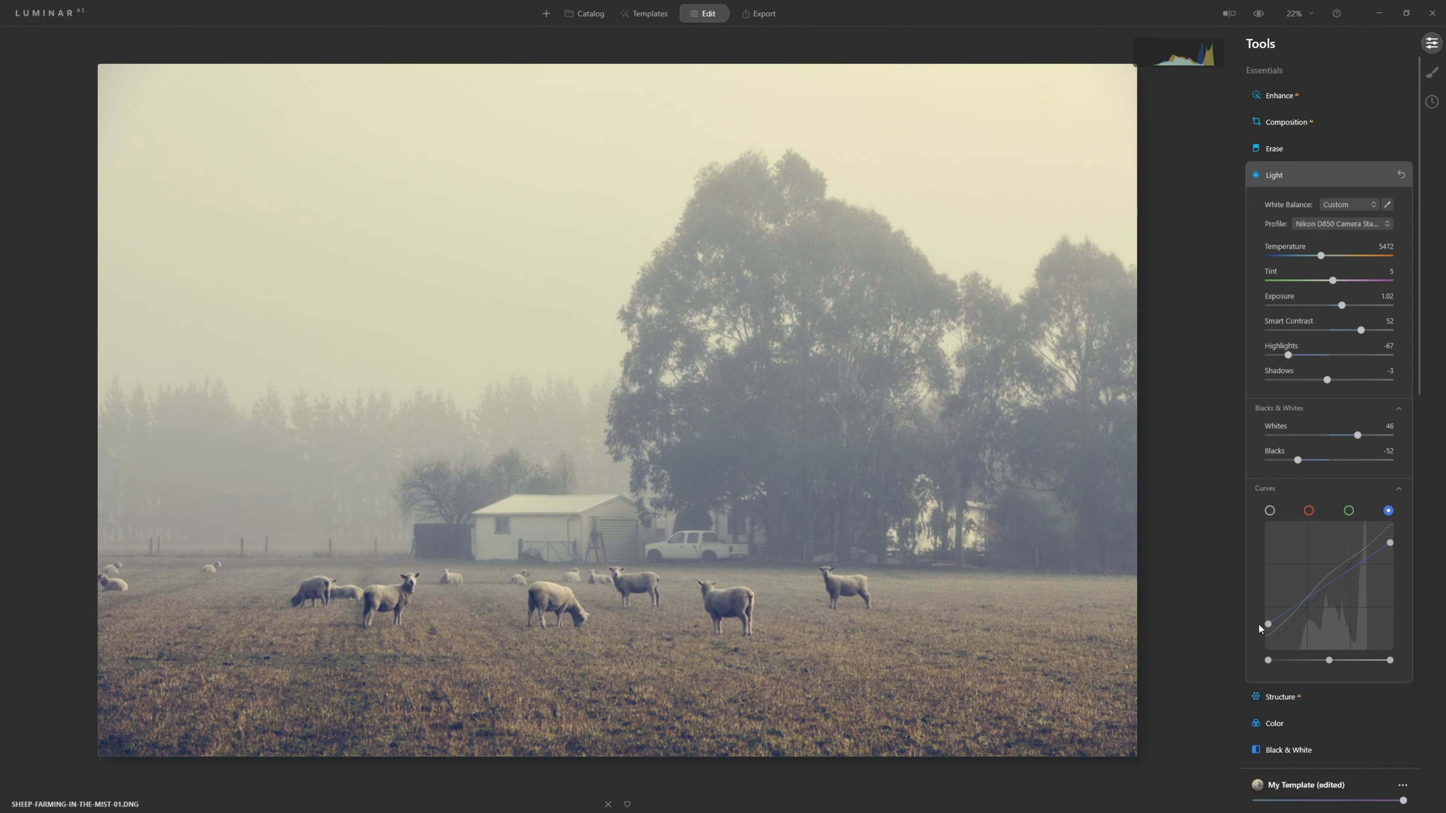
pyautogui.moveTo(1259, 594); pyautogui.dragTo(1256, 544)
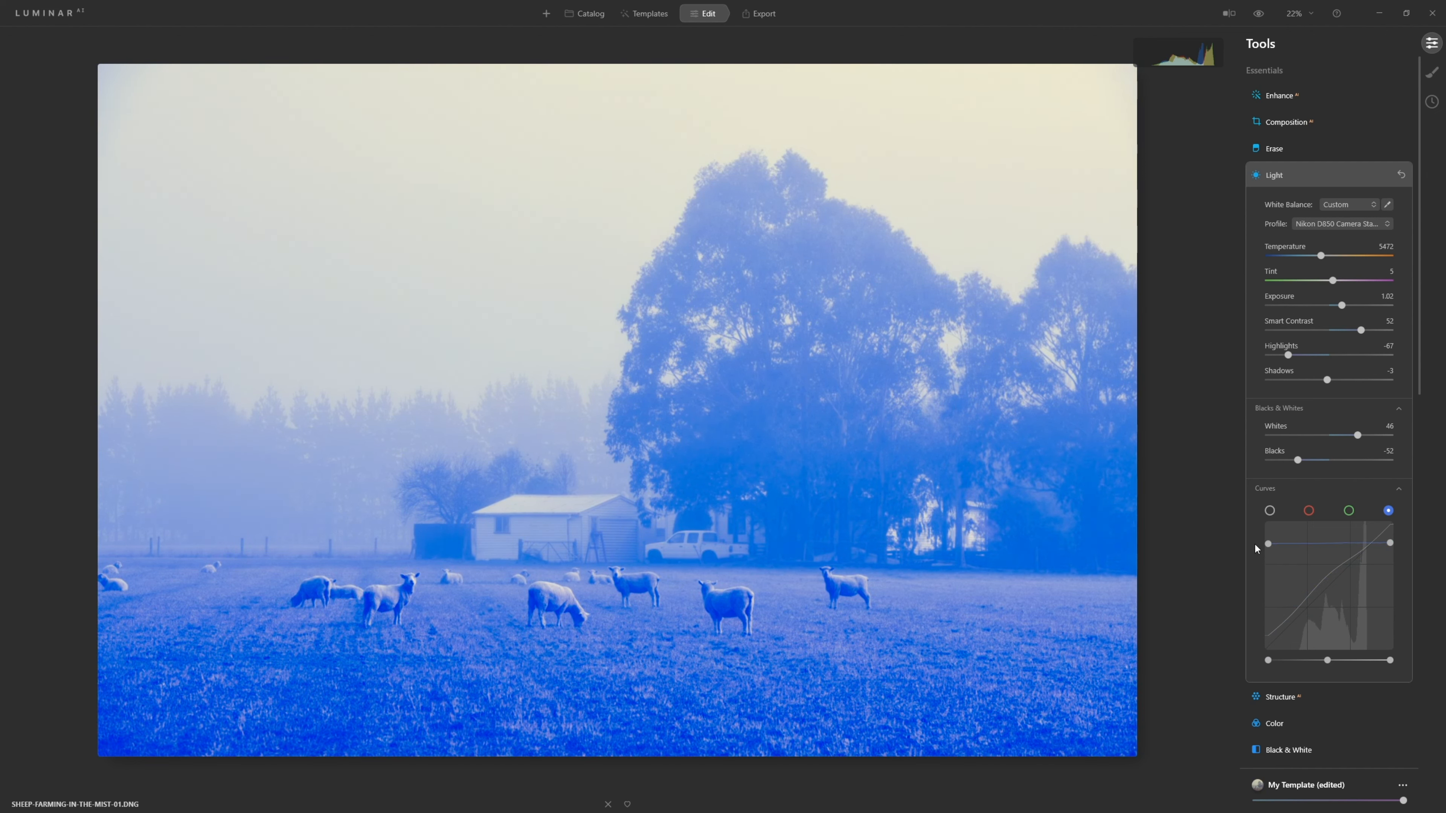
pyautogui.moveTo(1255, 543); pyautogui.dragTo(1214, 633)
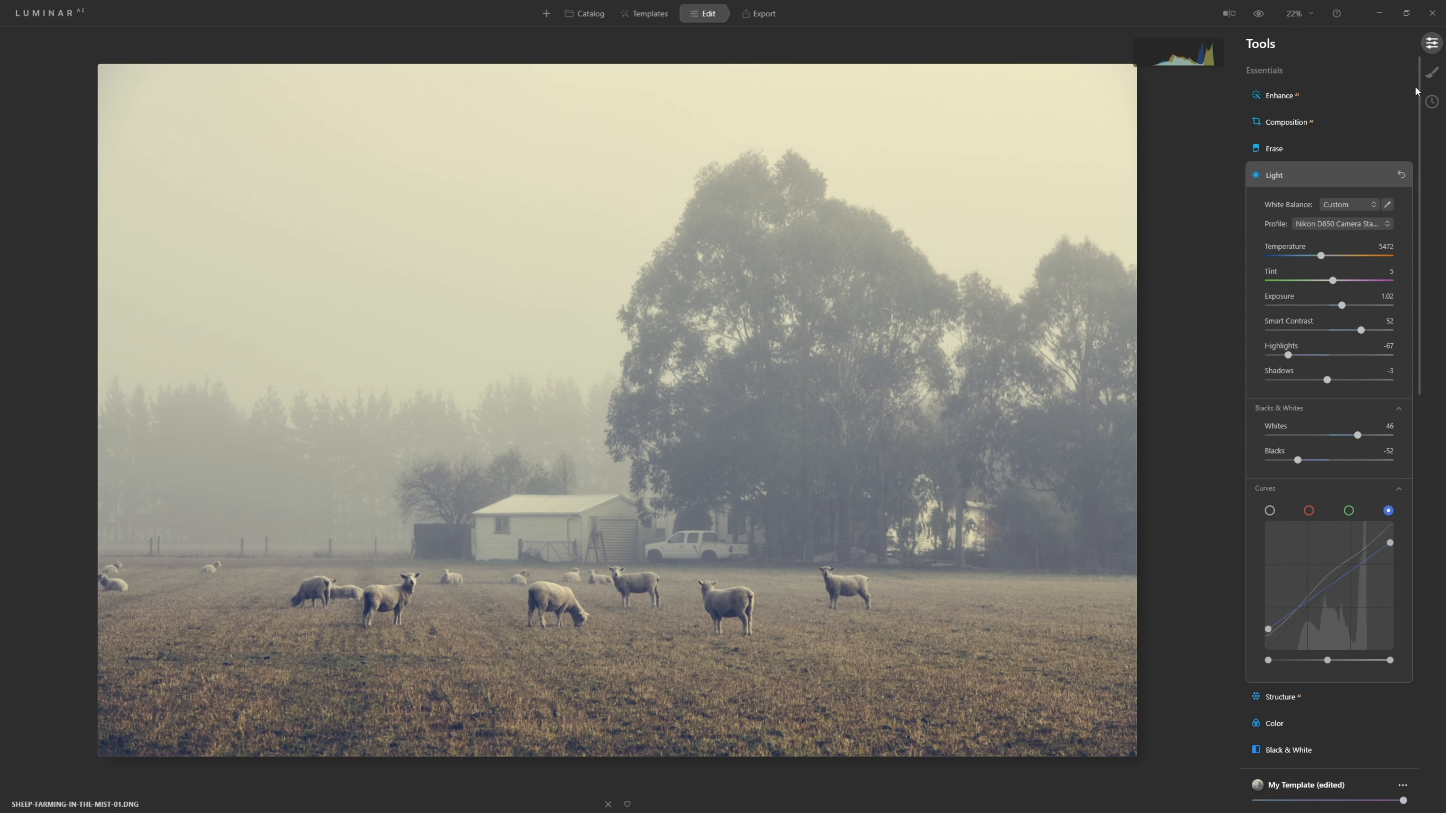
# Collapse the Light tool and compare the color-graded photo with the original.
pyautogui.click(1310, 176)
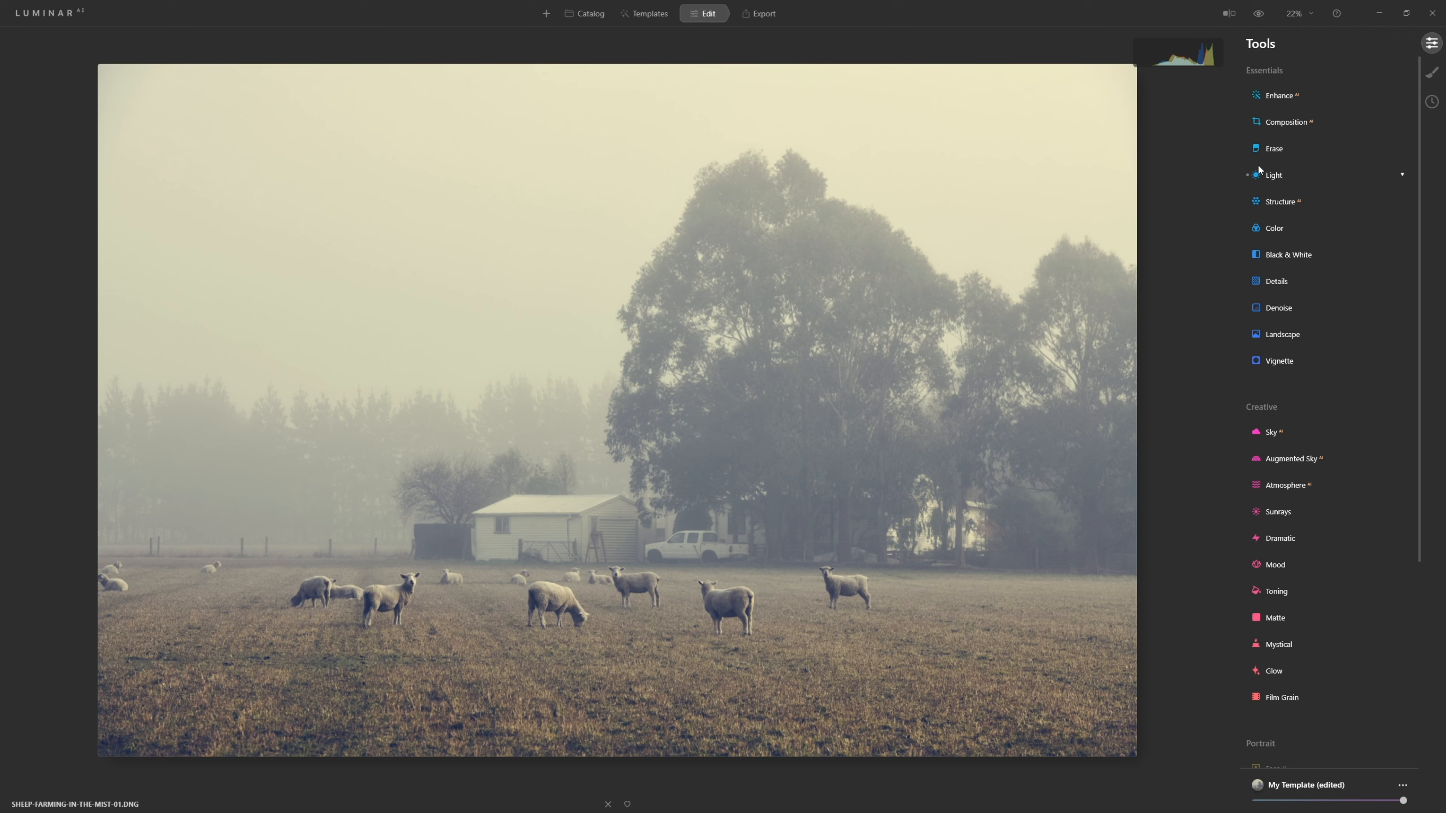
pyautogui.click(1255, 17)
pyautogui.click(1254, 19)
pyautogui.click(1293, 175)
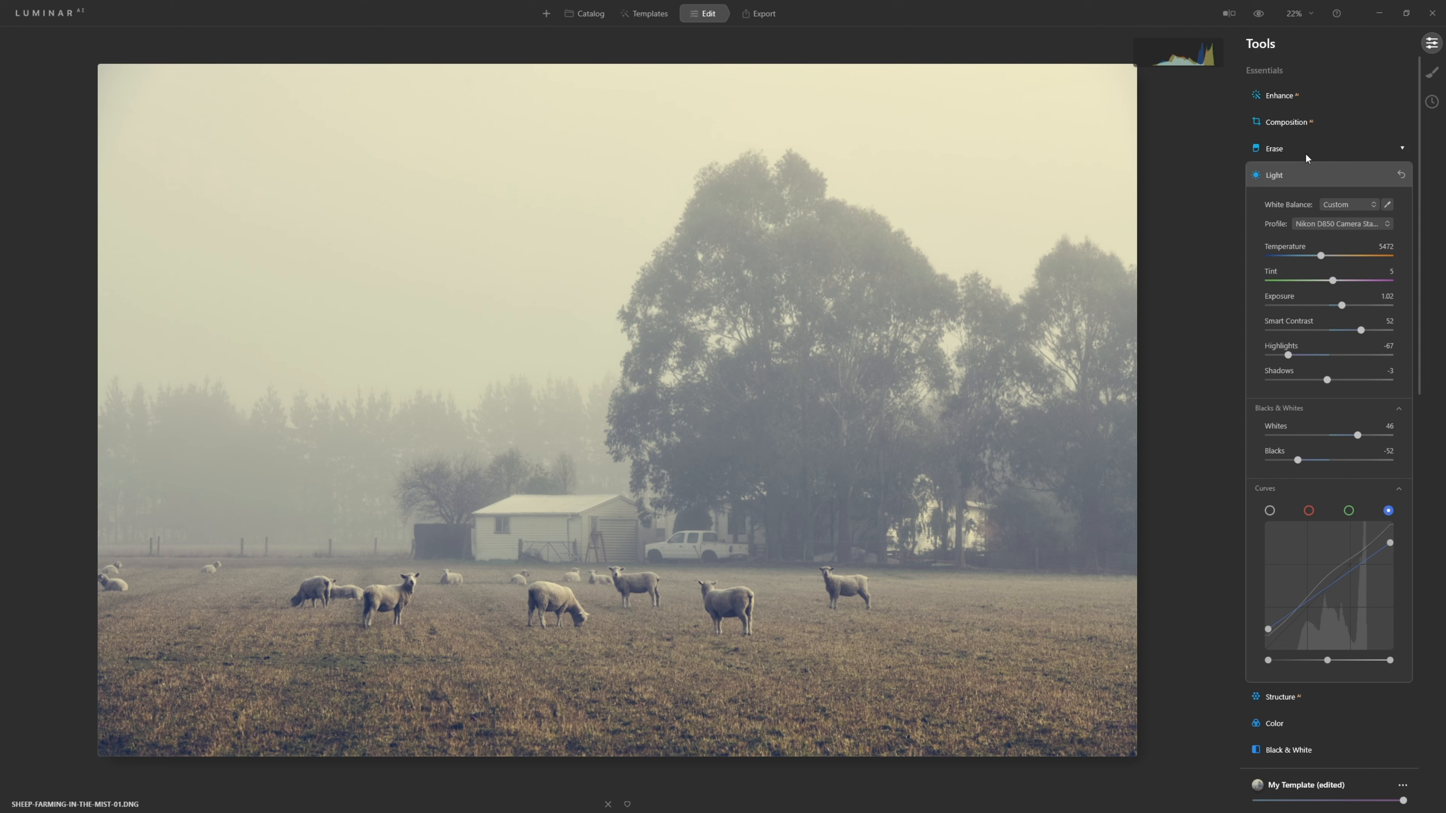
pyautogui.click(1321, 166)
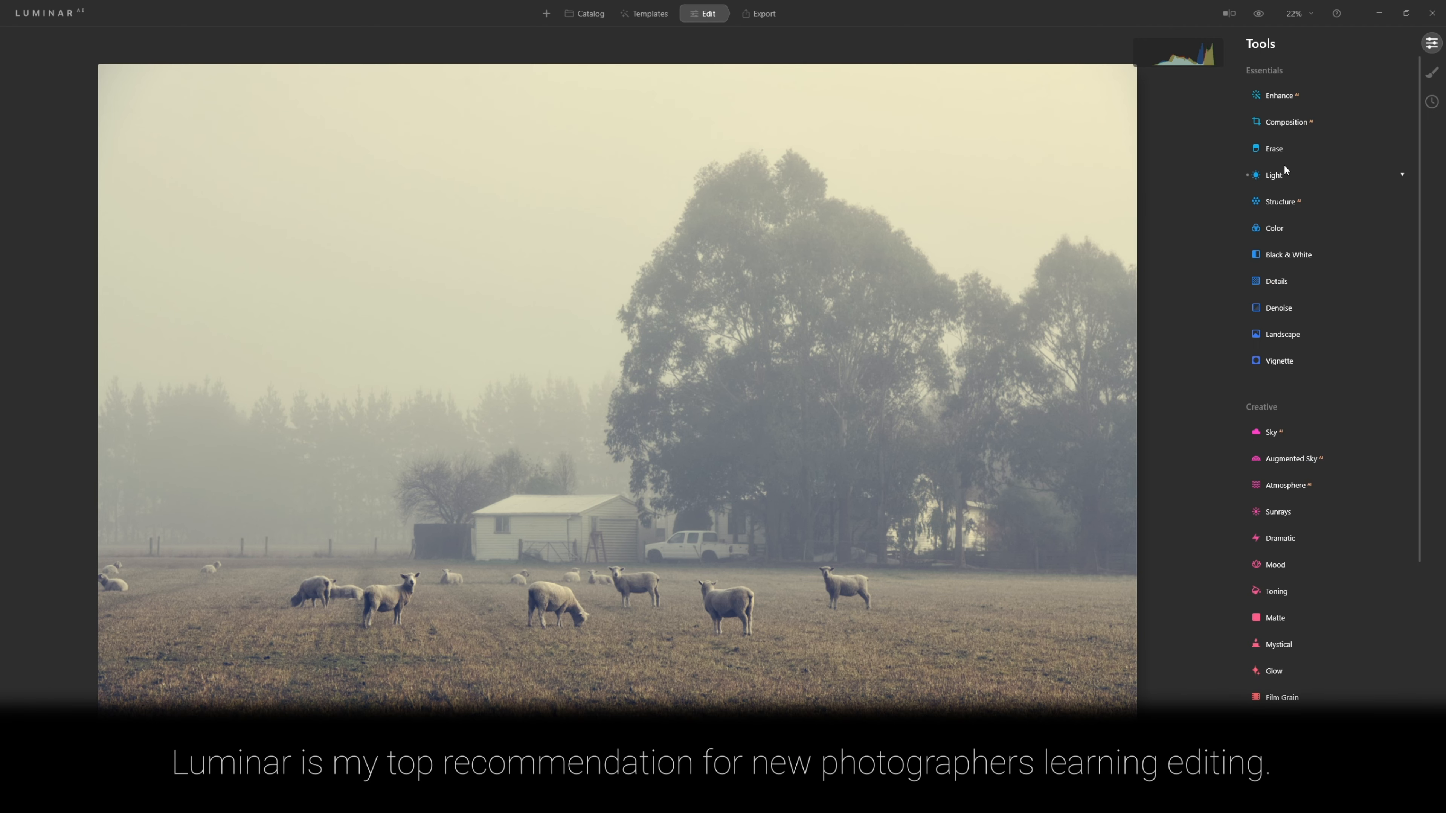